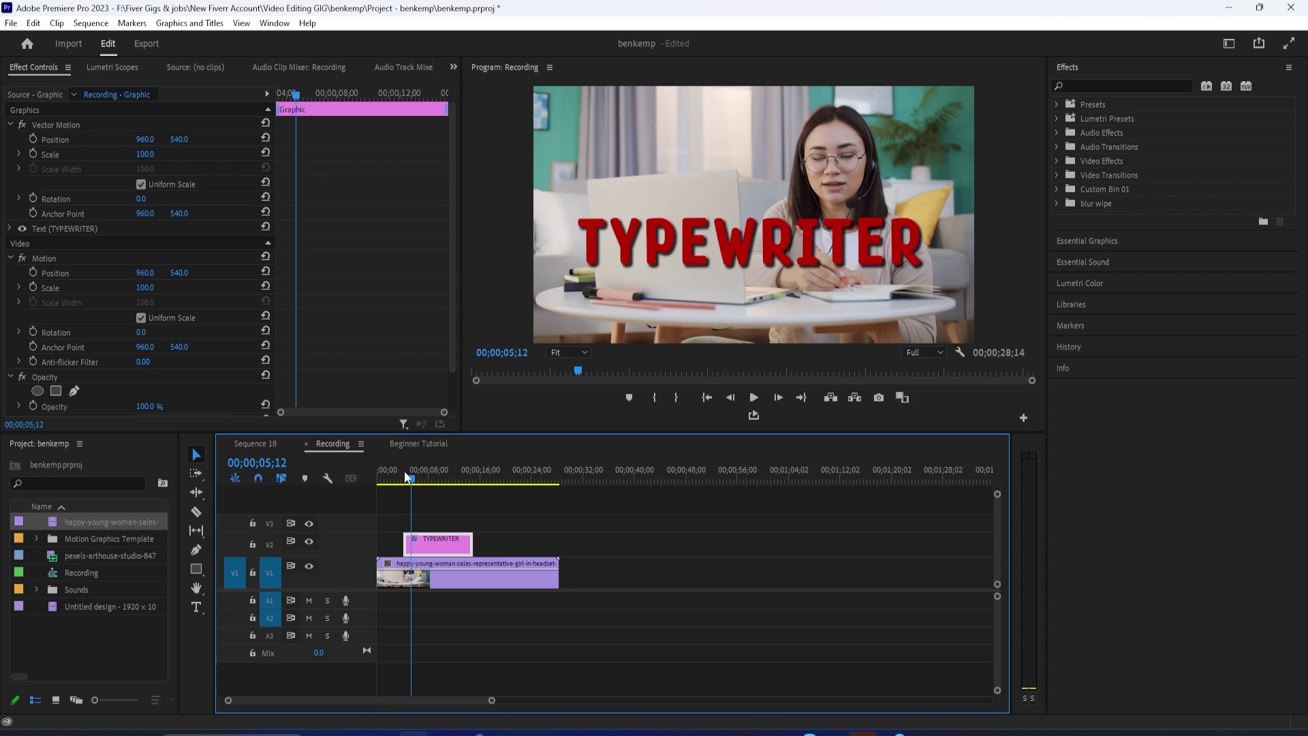
Create a new Black Video item in the Project panel with the default settings.
left_click_drag(407, 477, 423, 495)
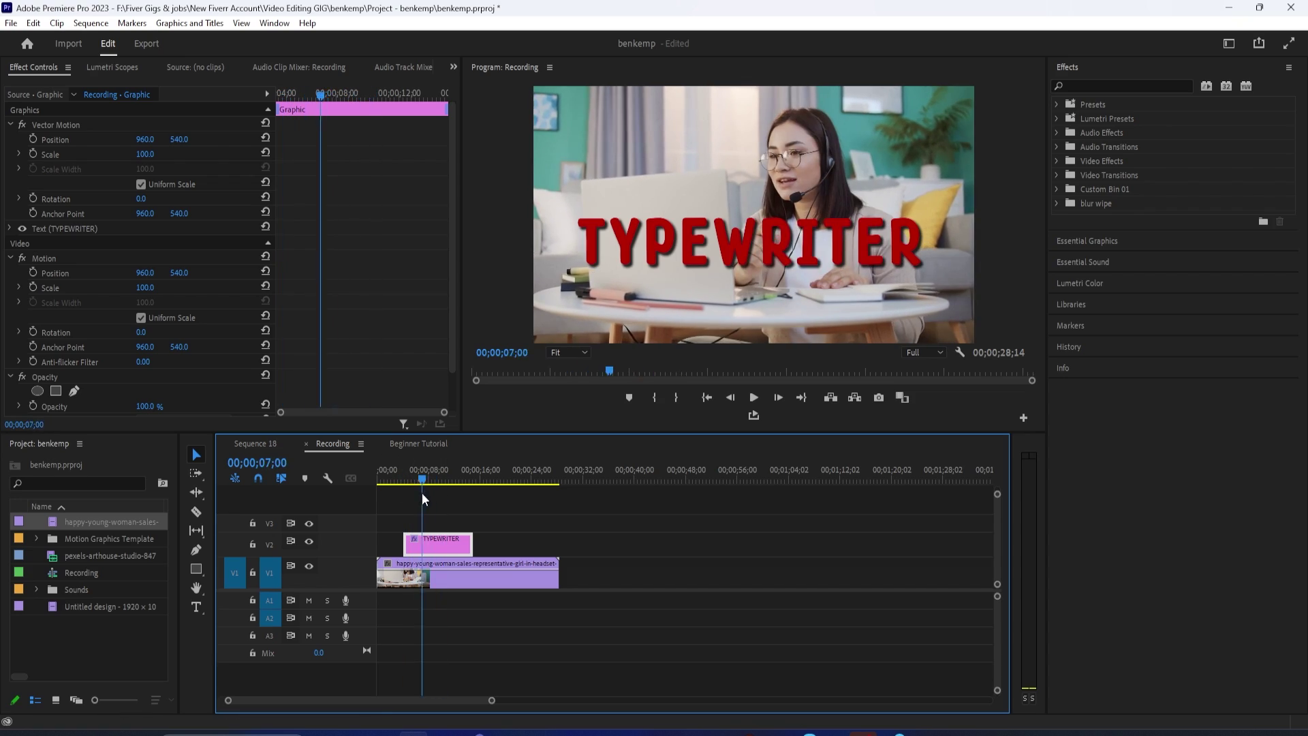
left_click(109, 658)
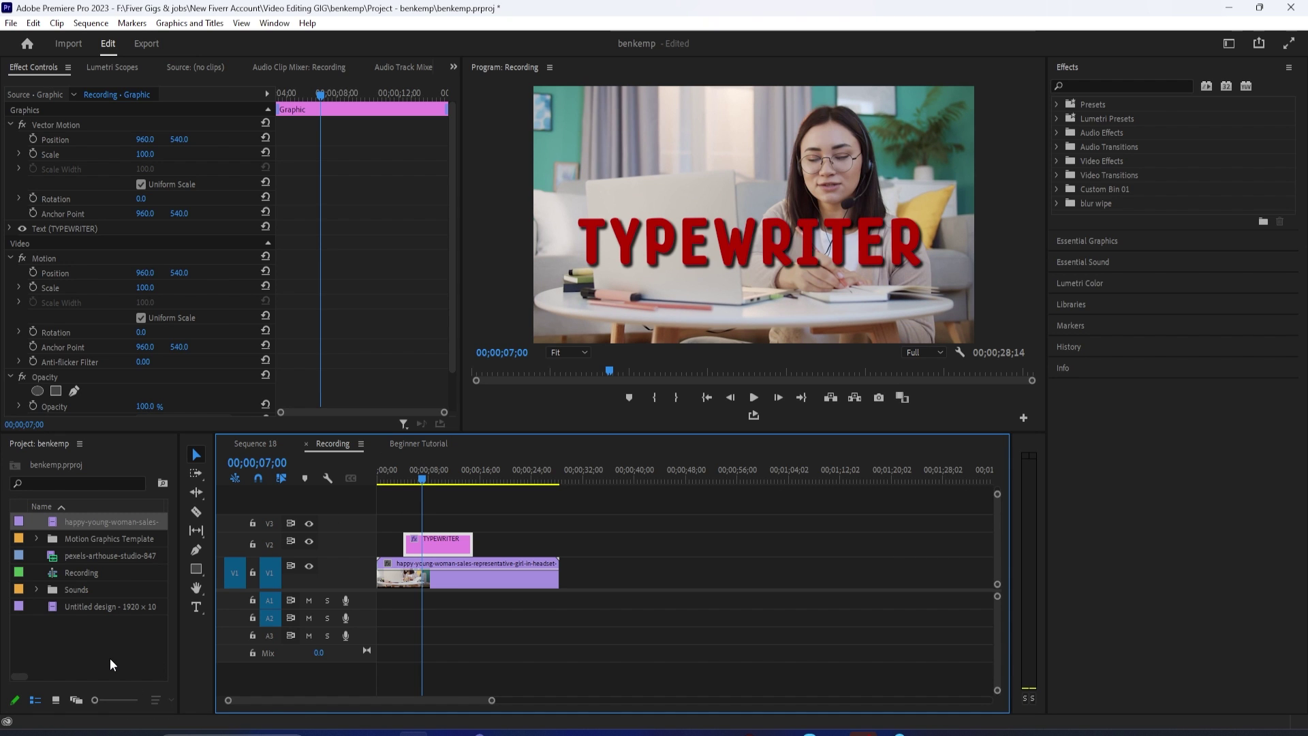
right_click(109, 658)
left_click(60, 655)
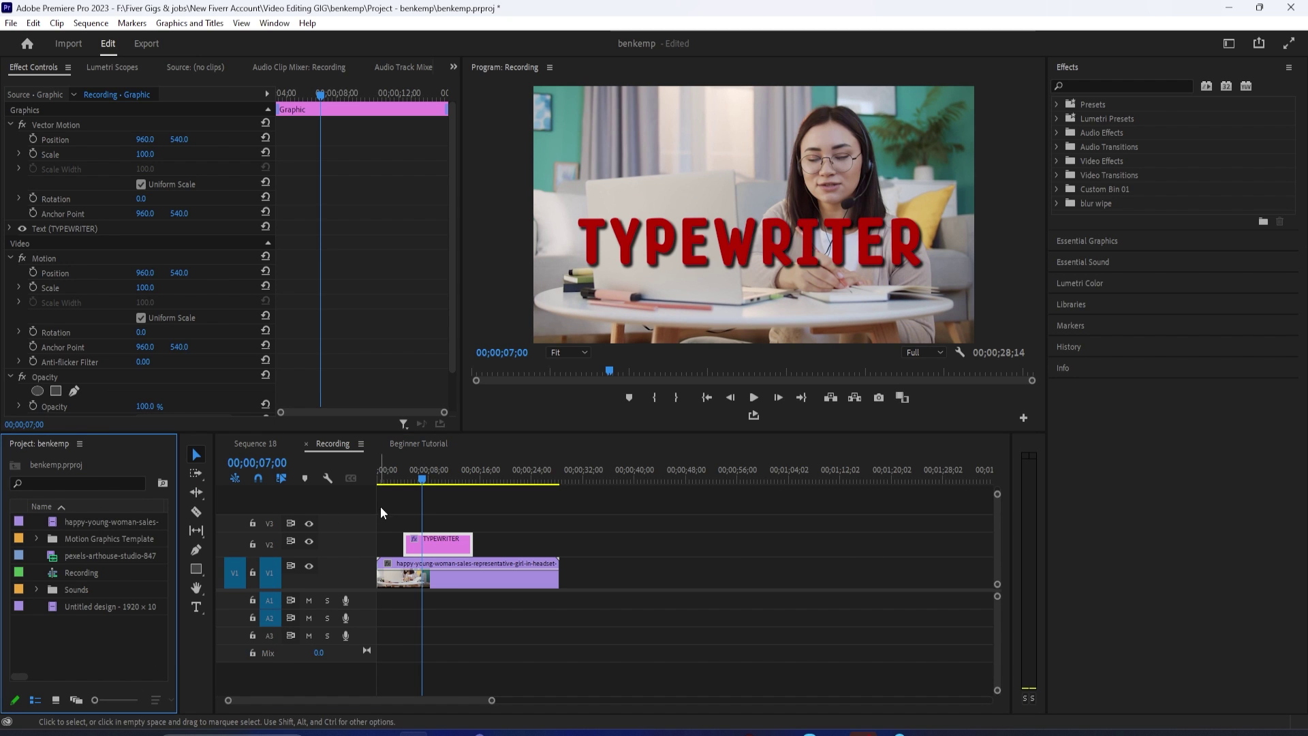
right_click(112, 650)
mouse_move(155, 444)
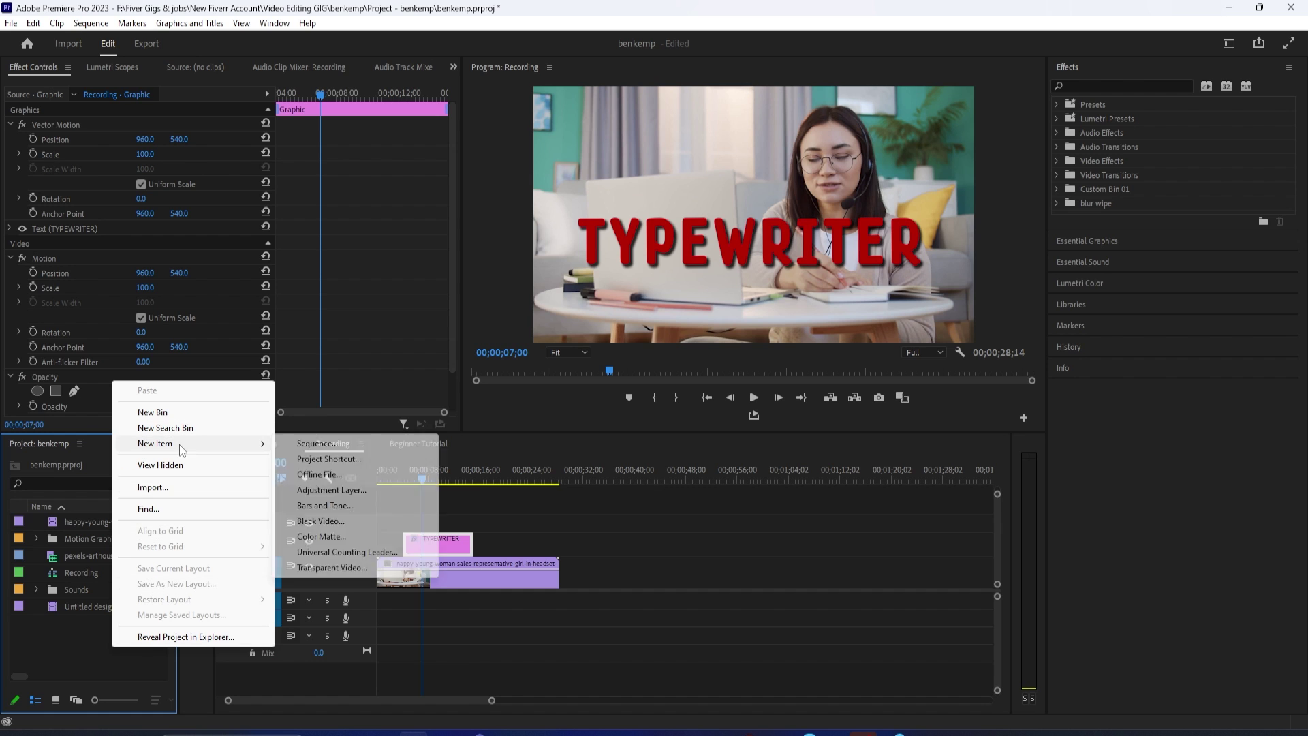
left_click(328, 524)
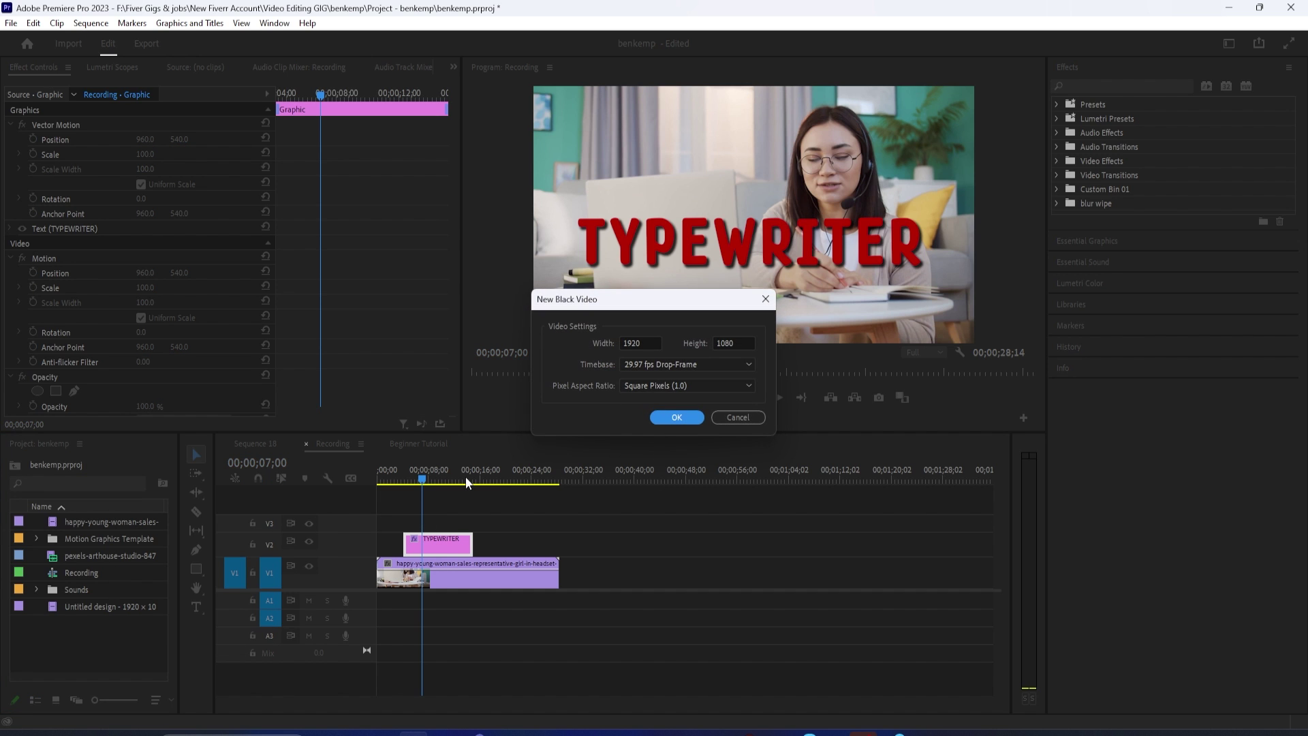
left_click(672, 418)
Place the Black Video on V3 above the TYPEWRITER title and play it back.
left_click_drag(93, 524, 473, 521)
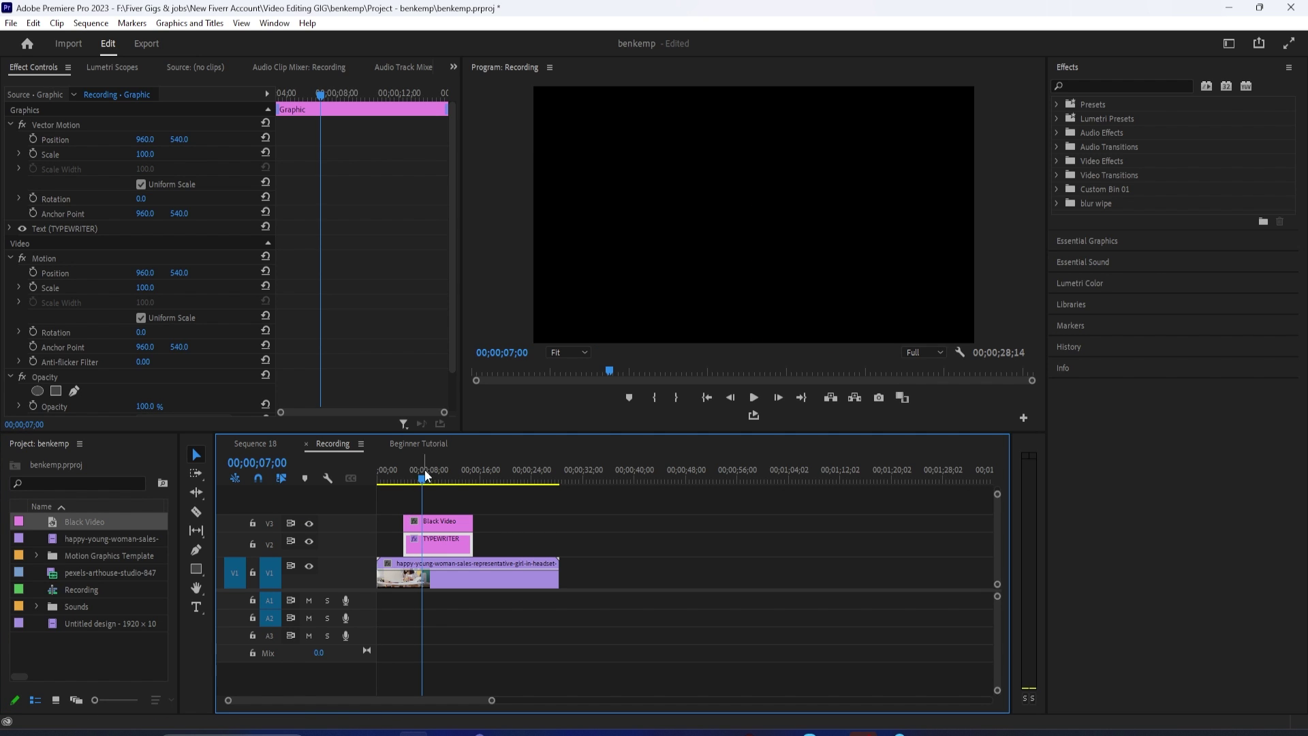
left_click(419, 486)
key("space")
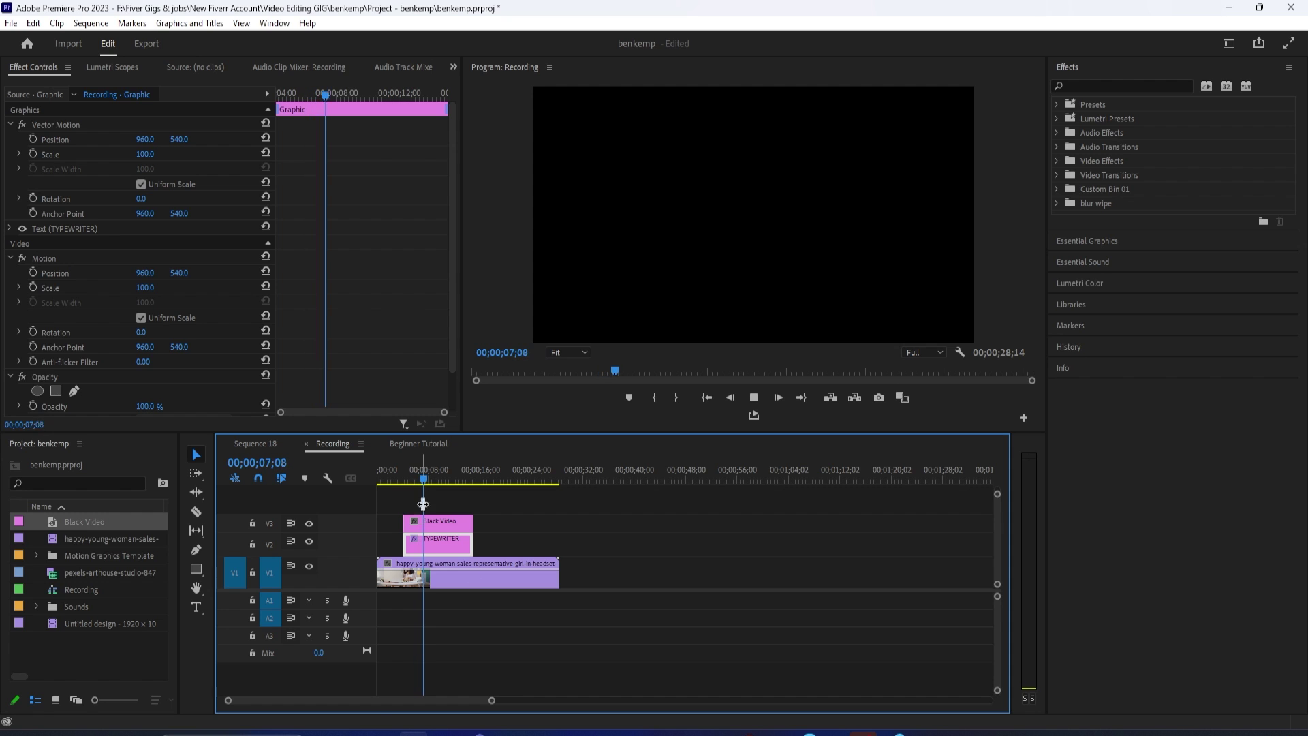
key("space")
left_click_drag(492, 702, 459, 704)
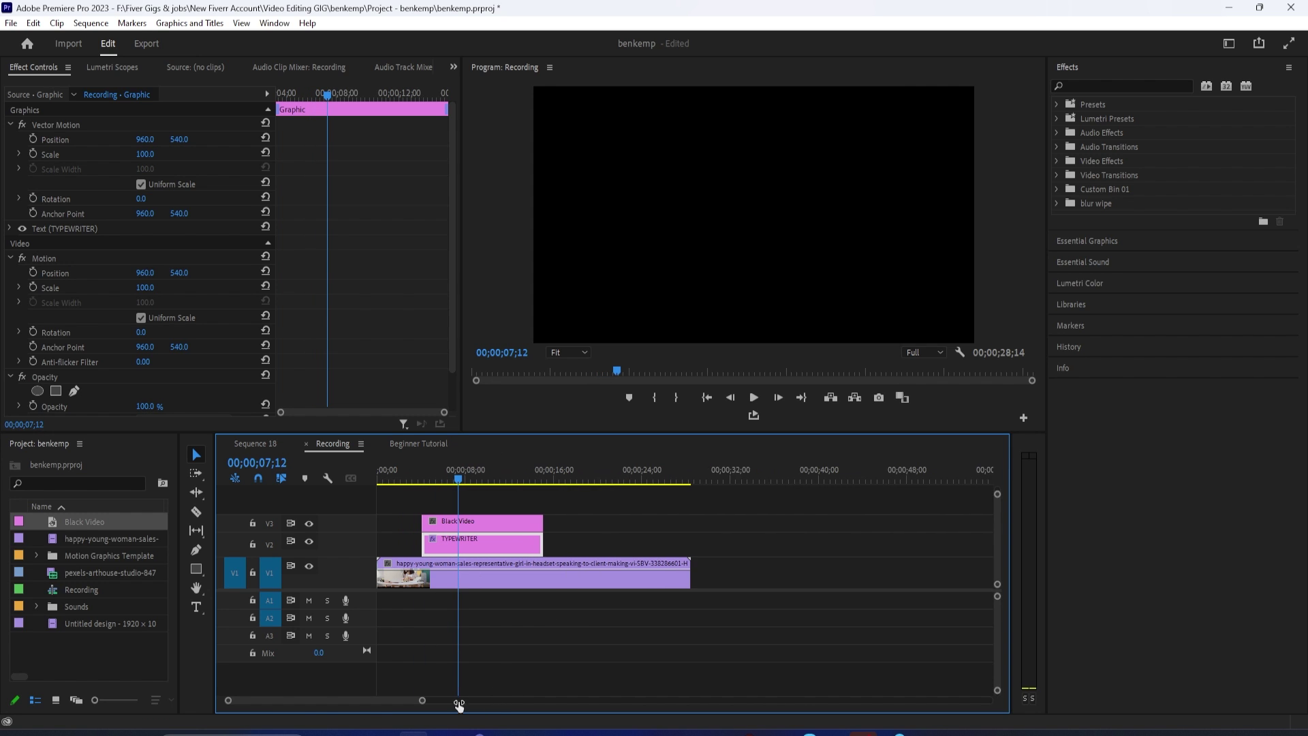
Turn off Uniform Scale and set the black video to width 1.5, height 28, position 173, 660.
left_click(461, 526)
left_click(1103, 85)
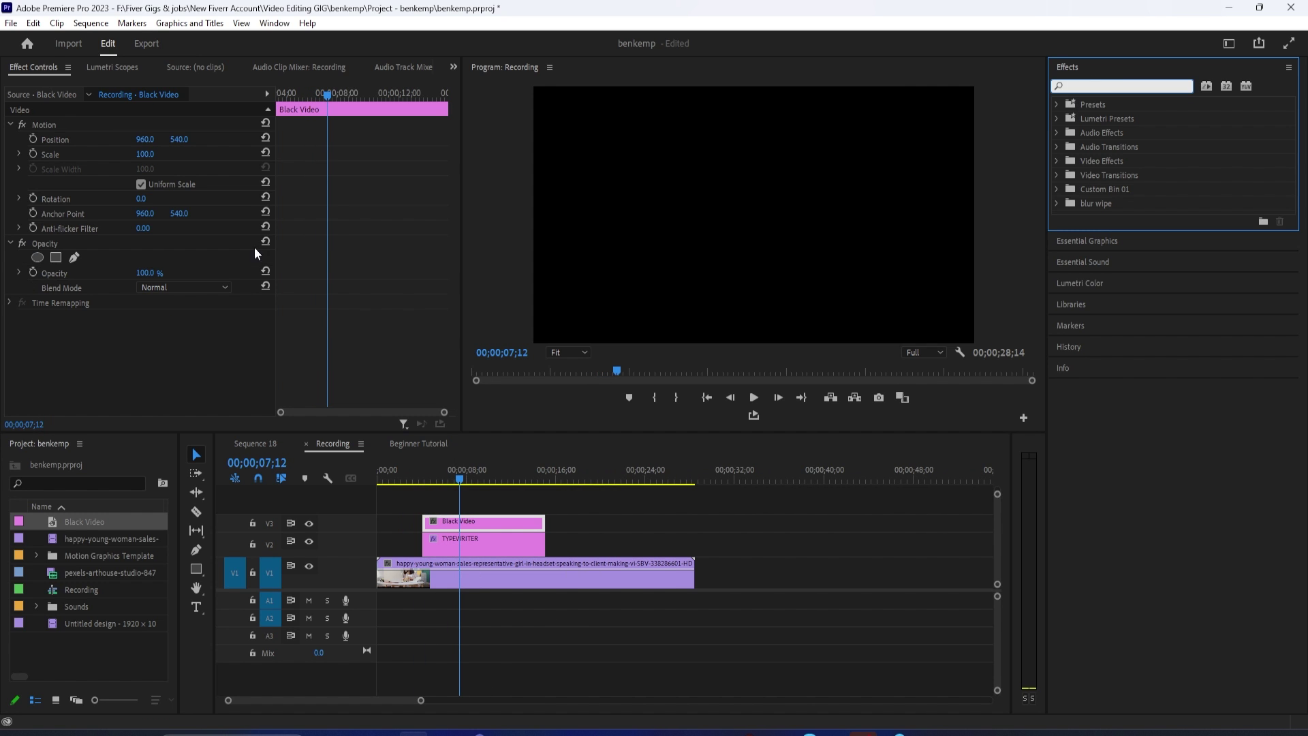
left_click(142, 184)
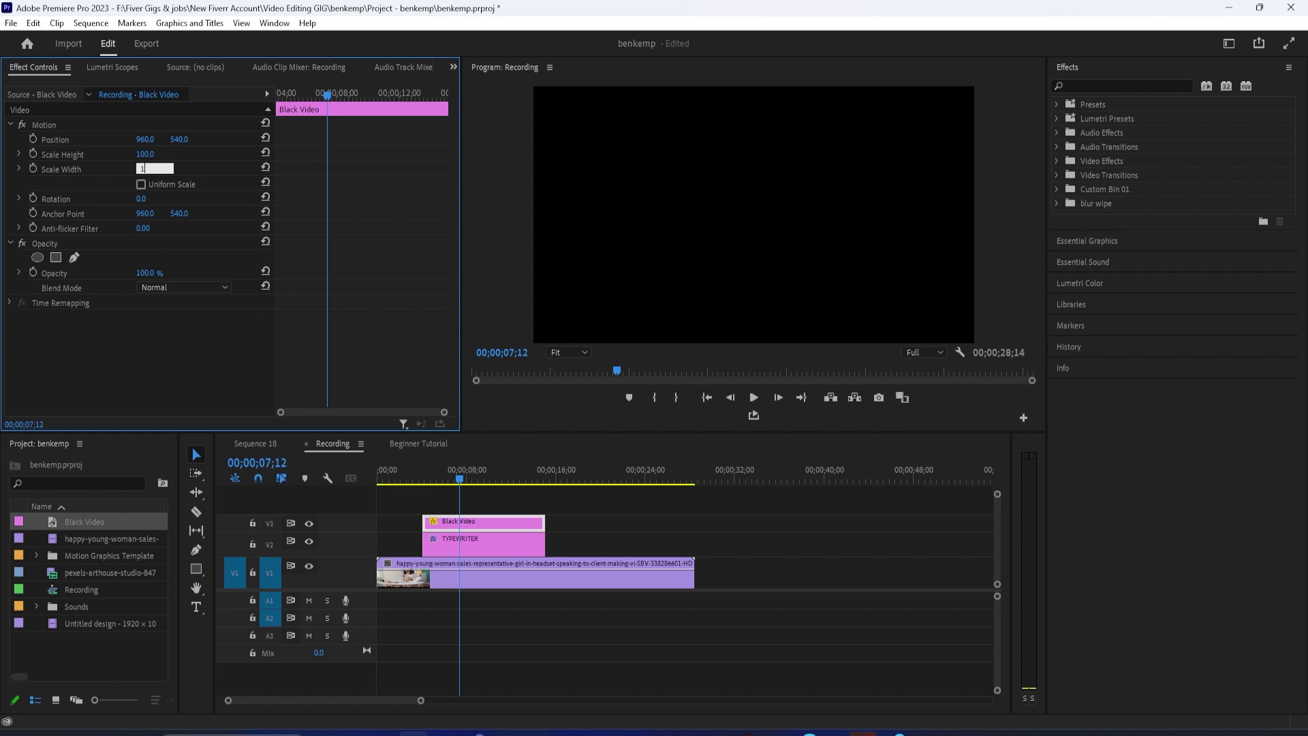
left_click_drag(151, 169, 137, 154)
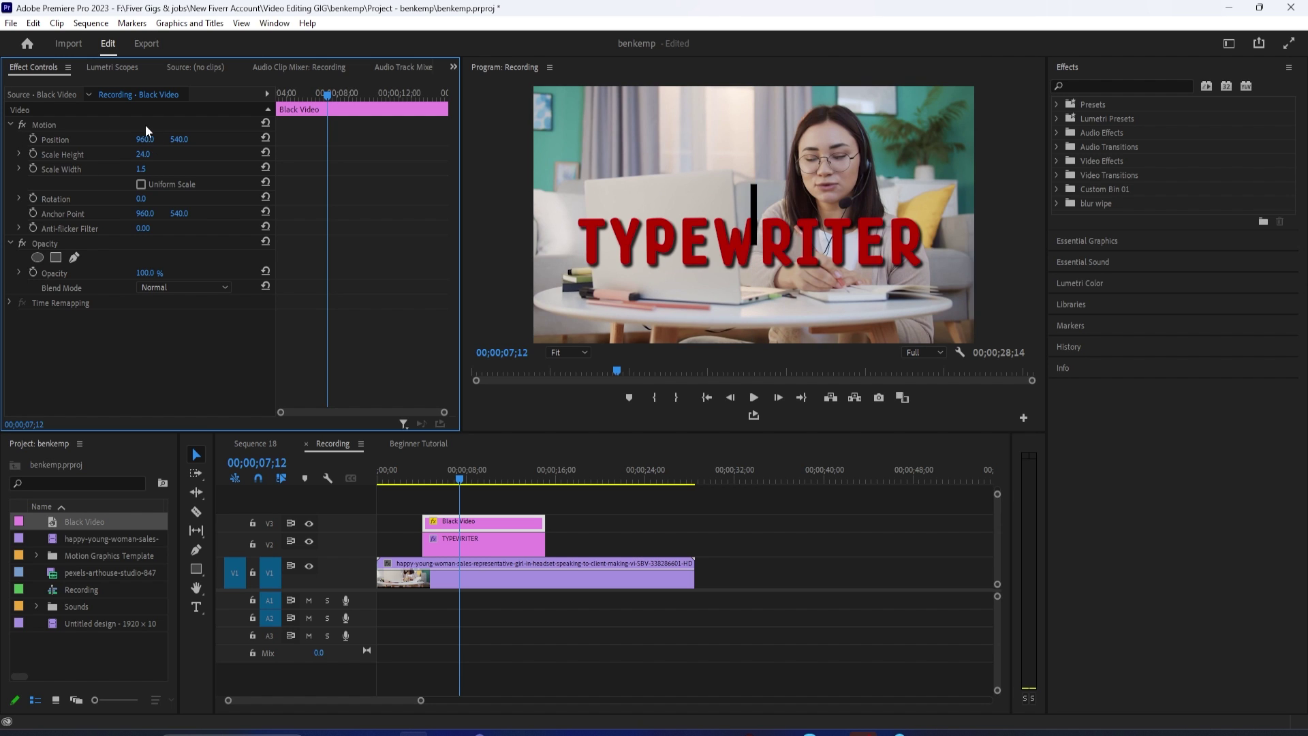
left_click_drag(145, 139, 175, 137)
left_click_drag(146, 139, 99, 140)
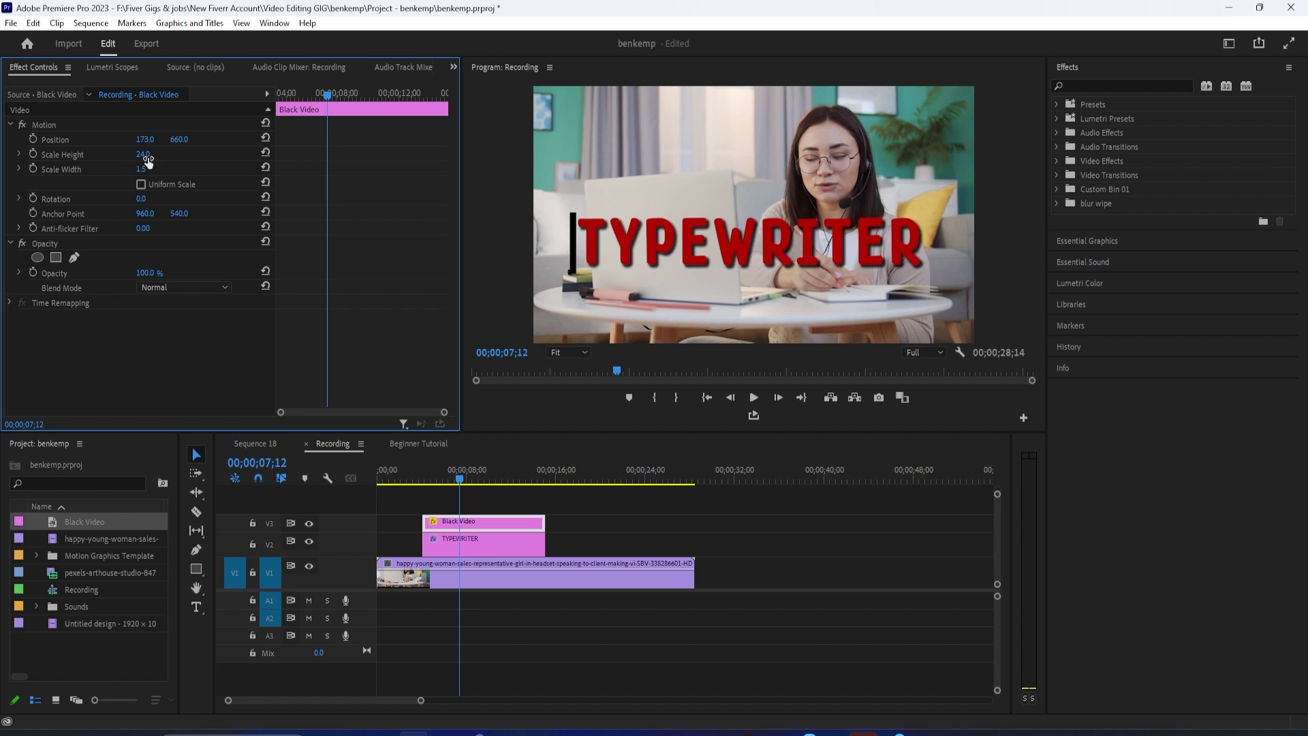
left_click_drag(145, 155, 153, 155)
left_click(434, 547)
Apply Linear Wipe to the TYPEWRITER clip and move the playhead back to its start.
left_click(1118, 85)
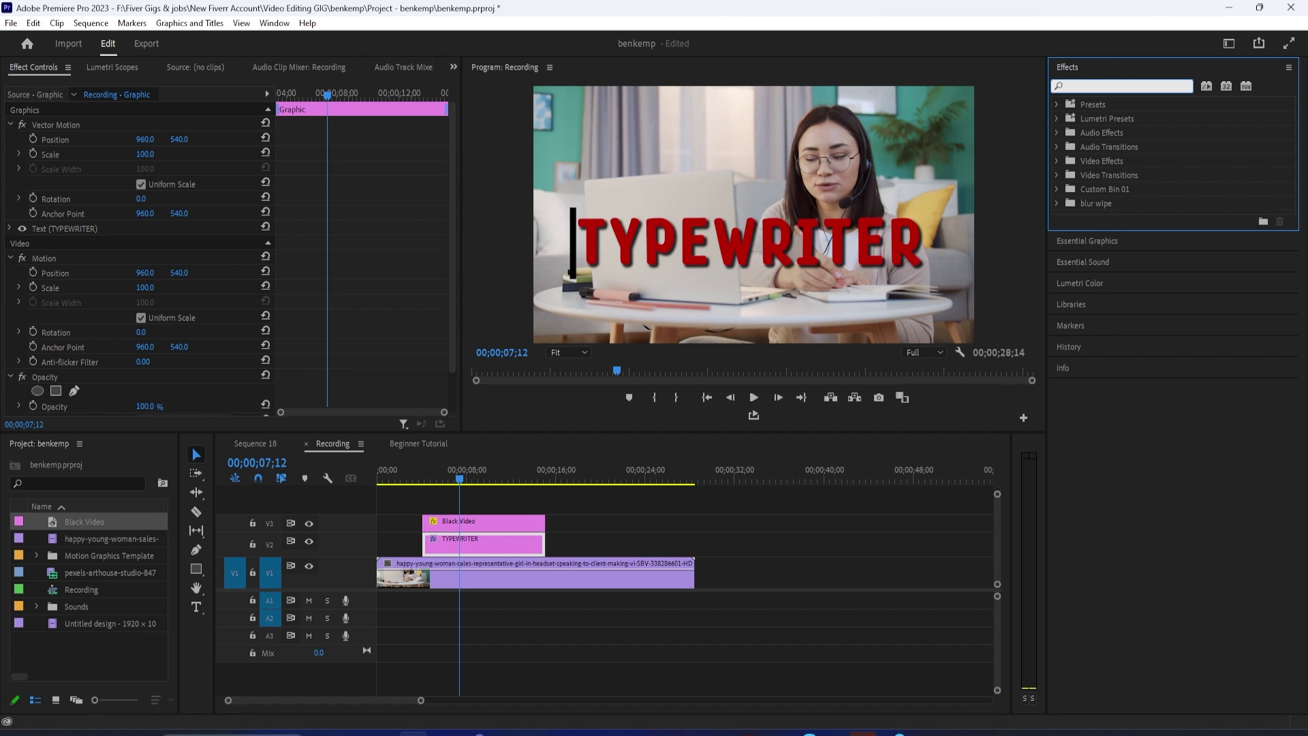
type("lLINEA")
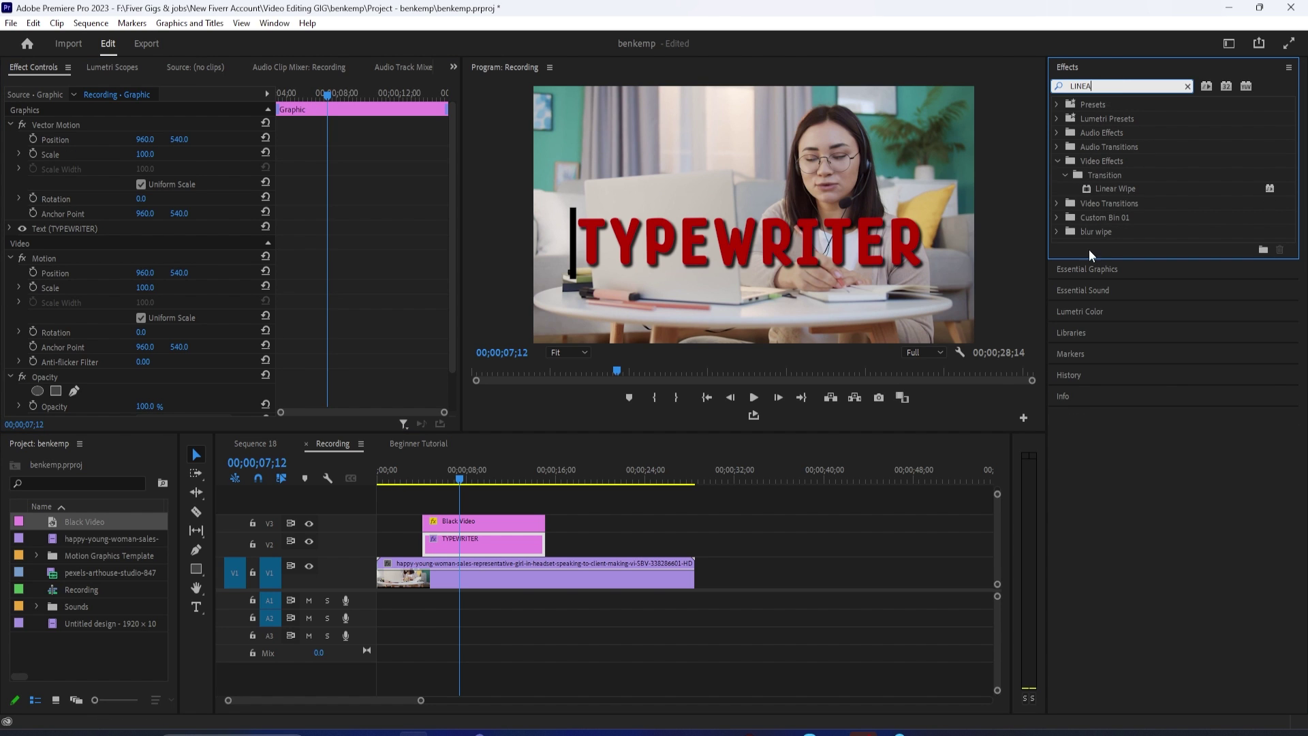
left_click_drag(1106, 189, 443, 542)
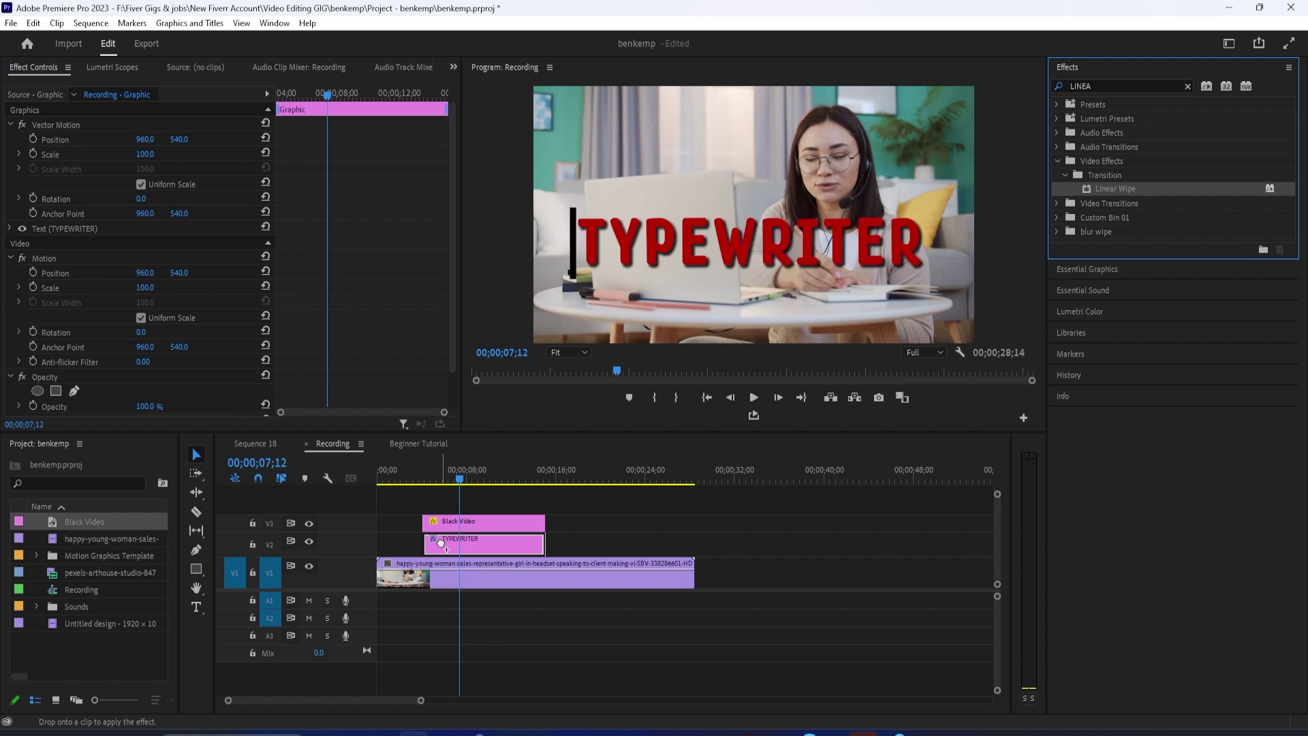
scroll(105, 376, "down", 1)
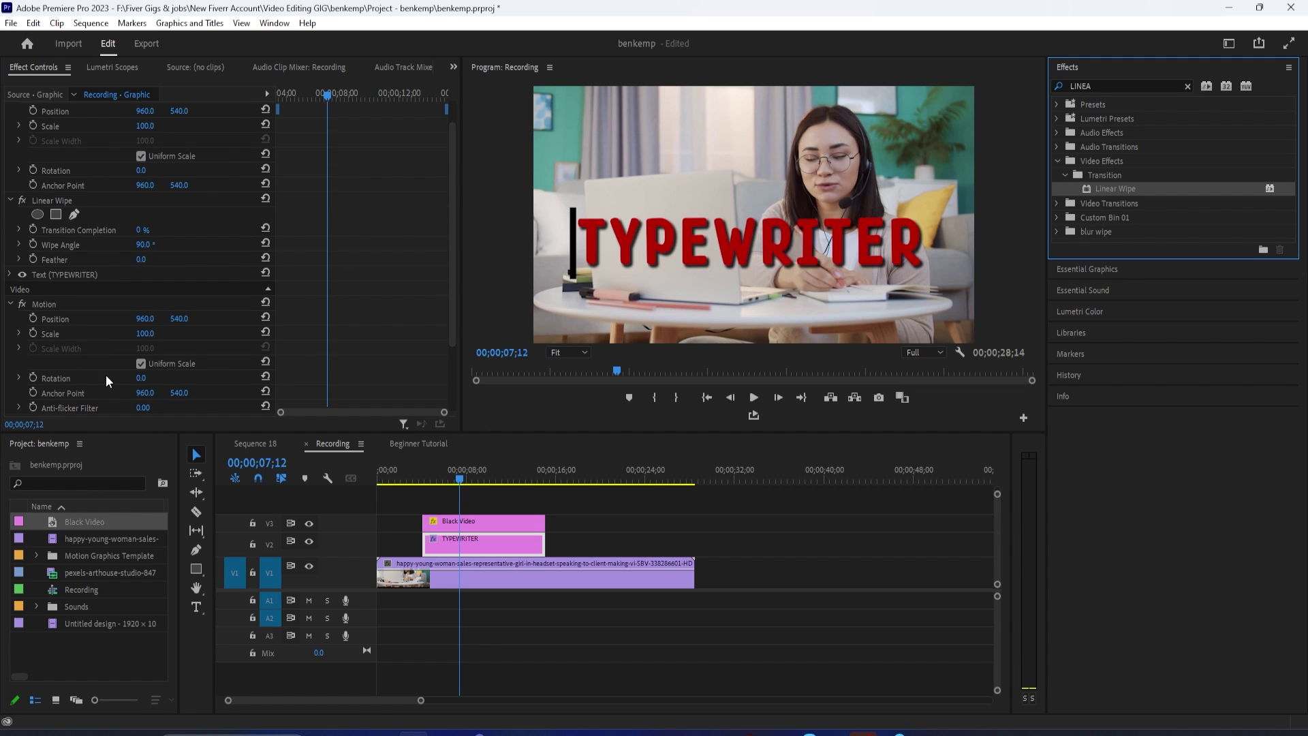
left_click(65, 200)
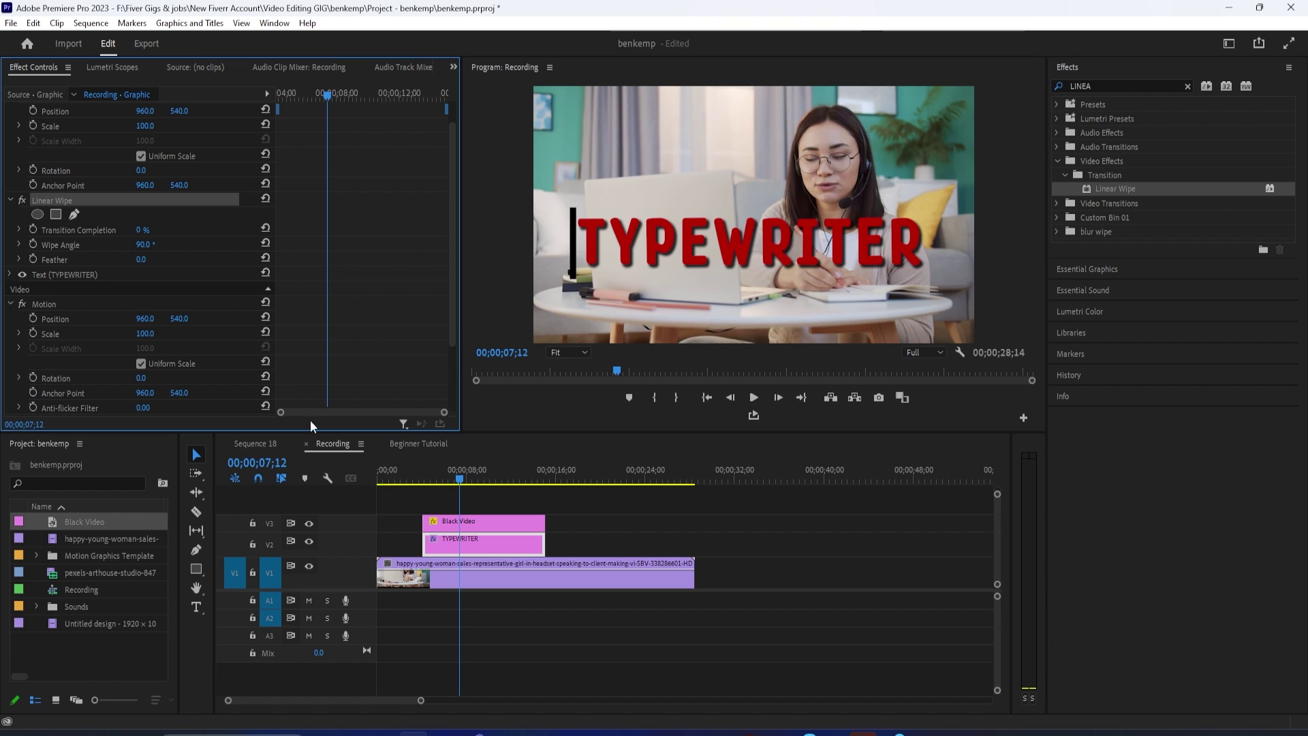
left_click_drag(462, 486, 425, 483)
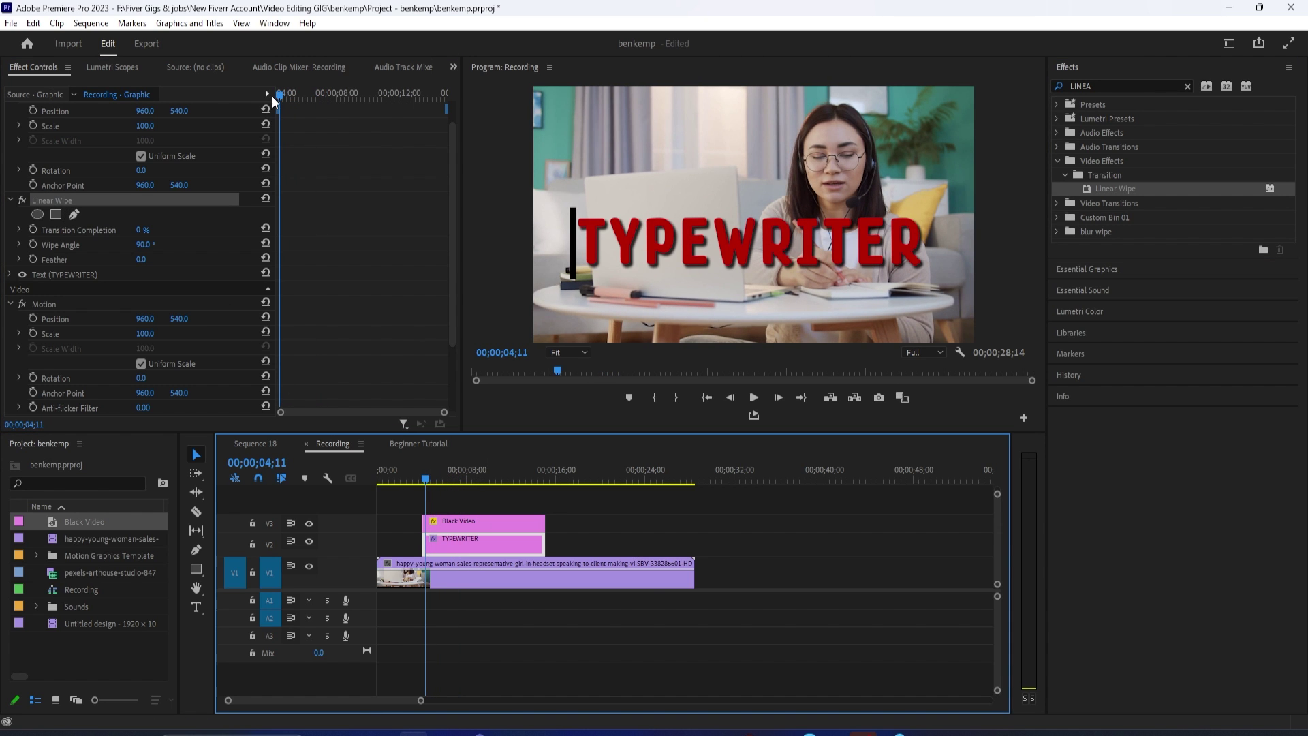
Add a 100% Transition Completion keyframe at the title's first frame.
left_click_drag(277, 96, 279, 96)
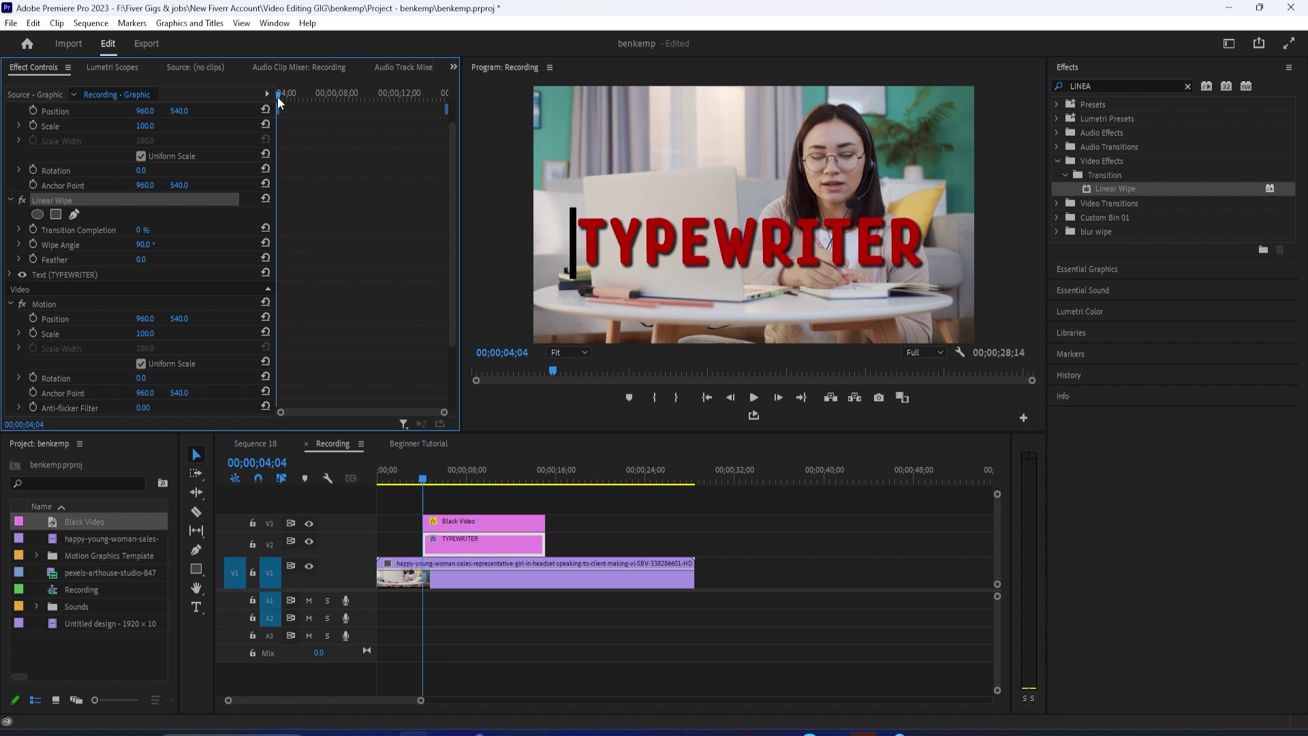
left_click(32, 230)
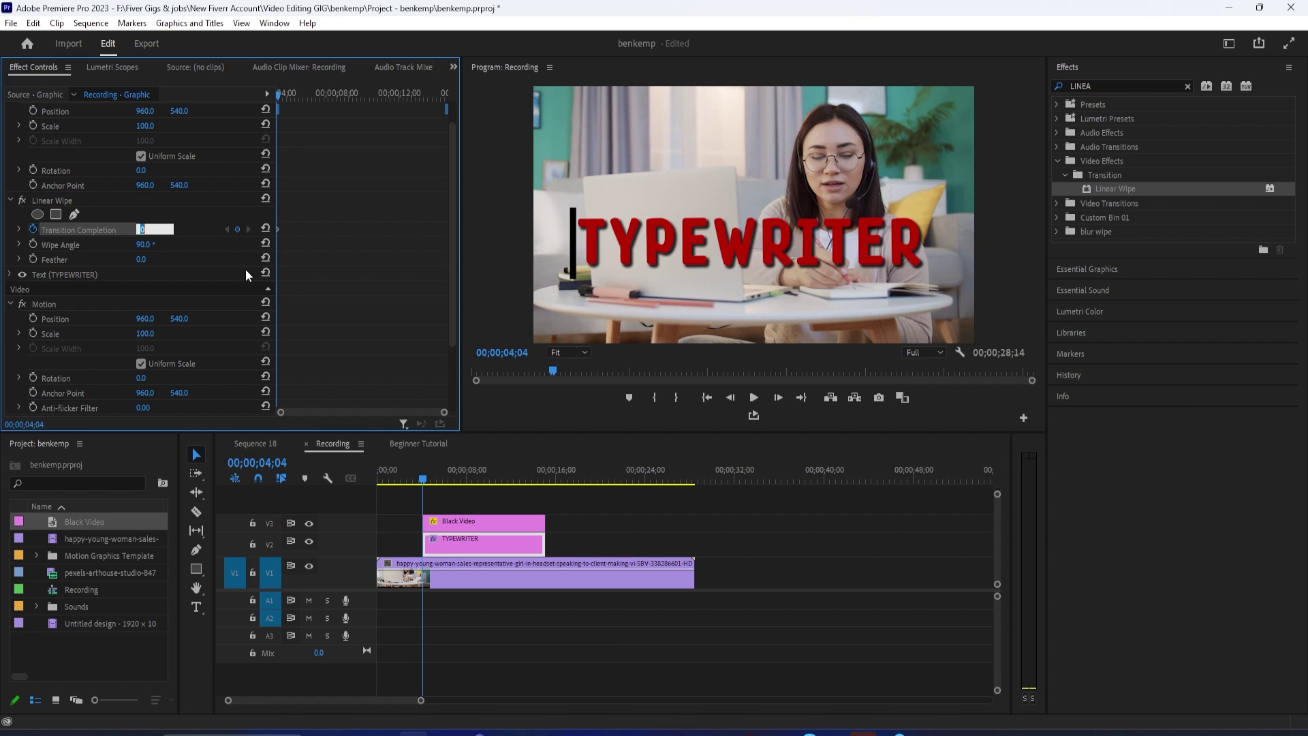
type("100")
key("Return")
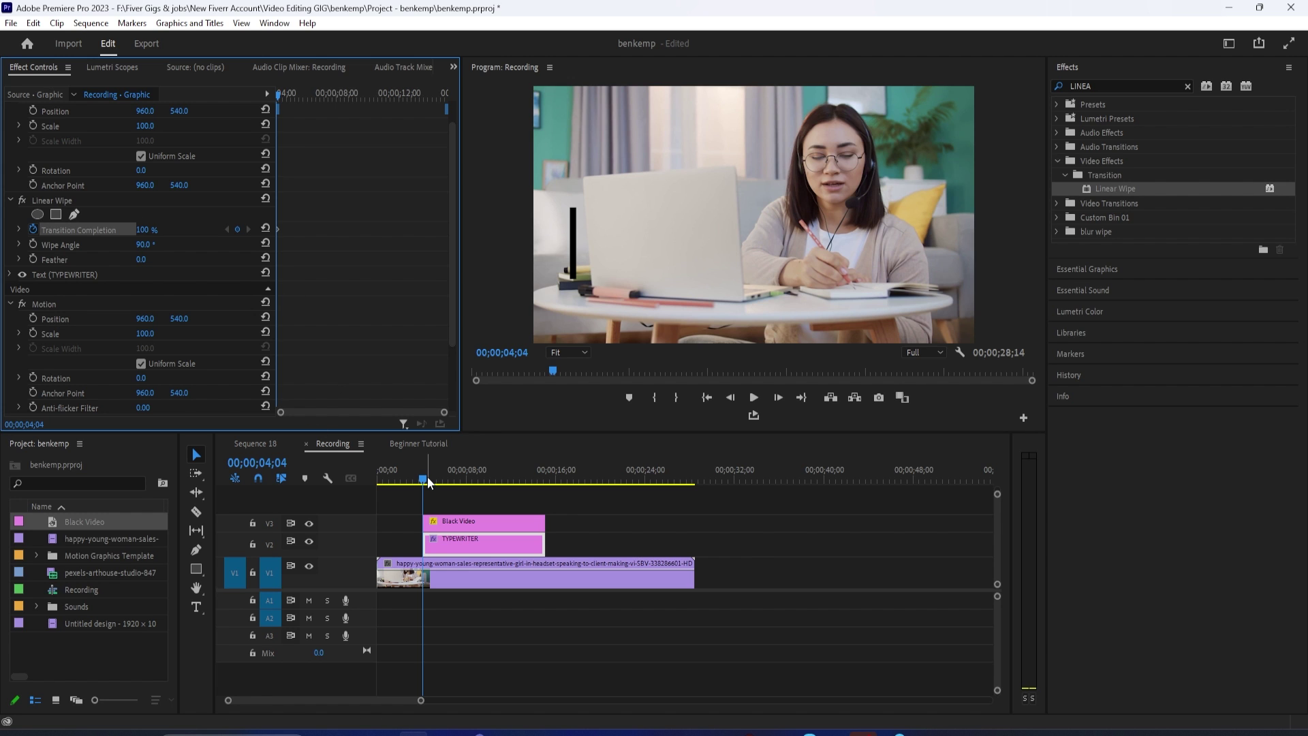
Add a 0% Transition Completion keyframe near nine seconds to fully reveal TYPEWRITER.
mouse_move(428, 476)
left_mouse_down()
mouse_move(475, 481)
mouse_move(484, 501)
left_mouse_up()
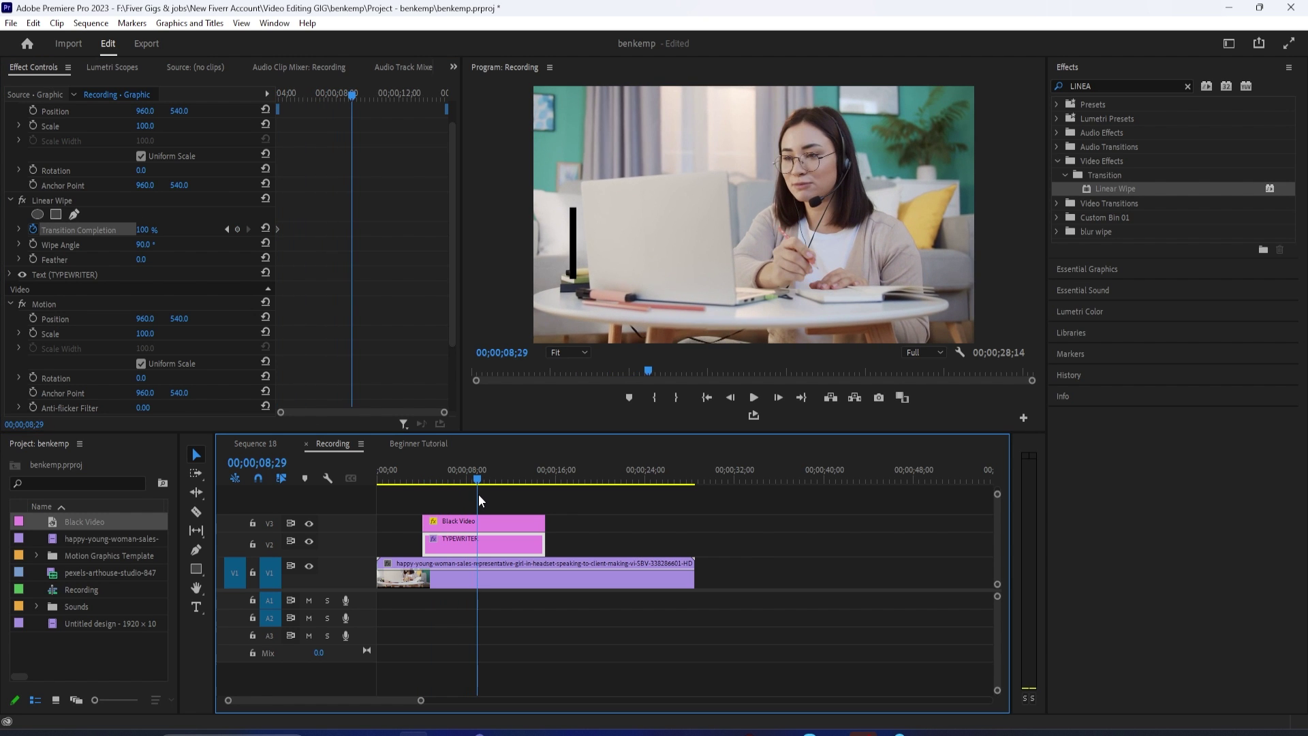
left_click(148, 230)
type("0")
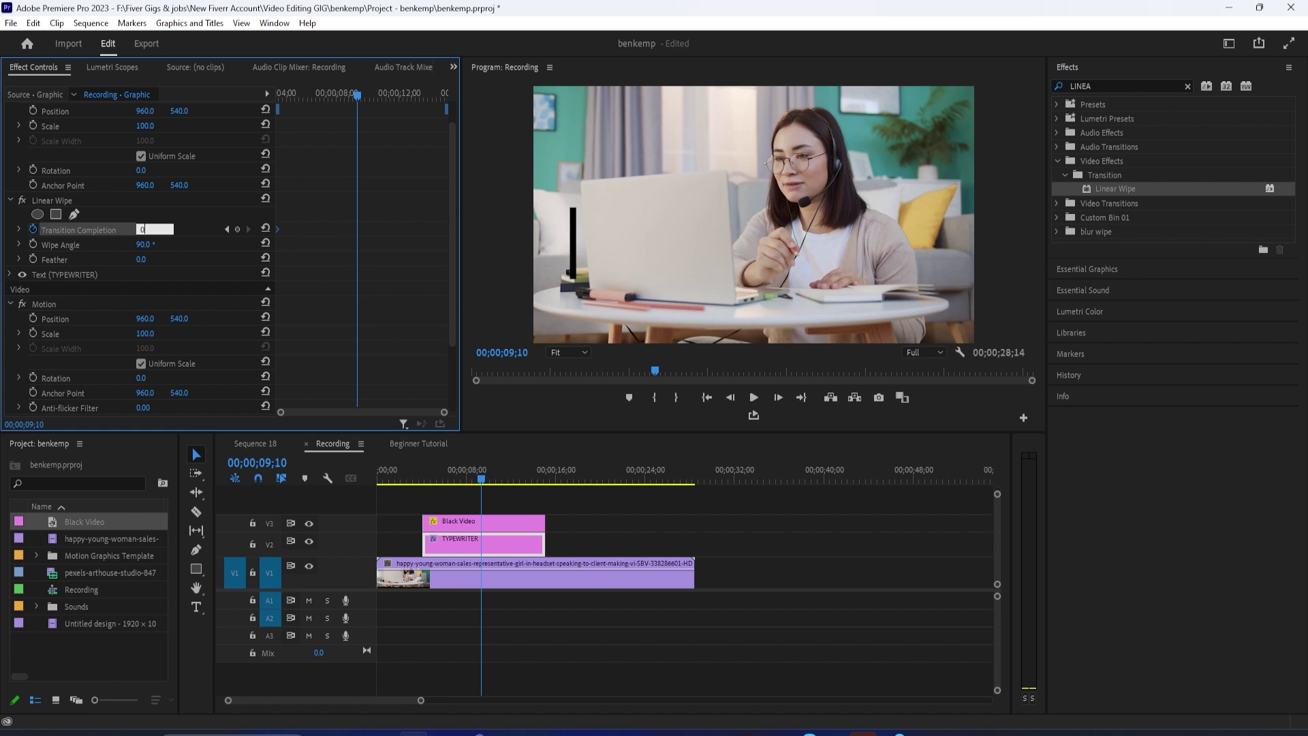
key("Return")
left_click(420, 468)
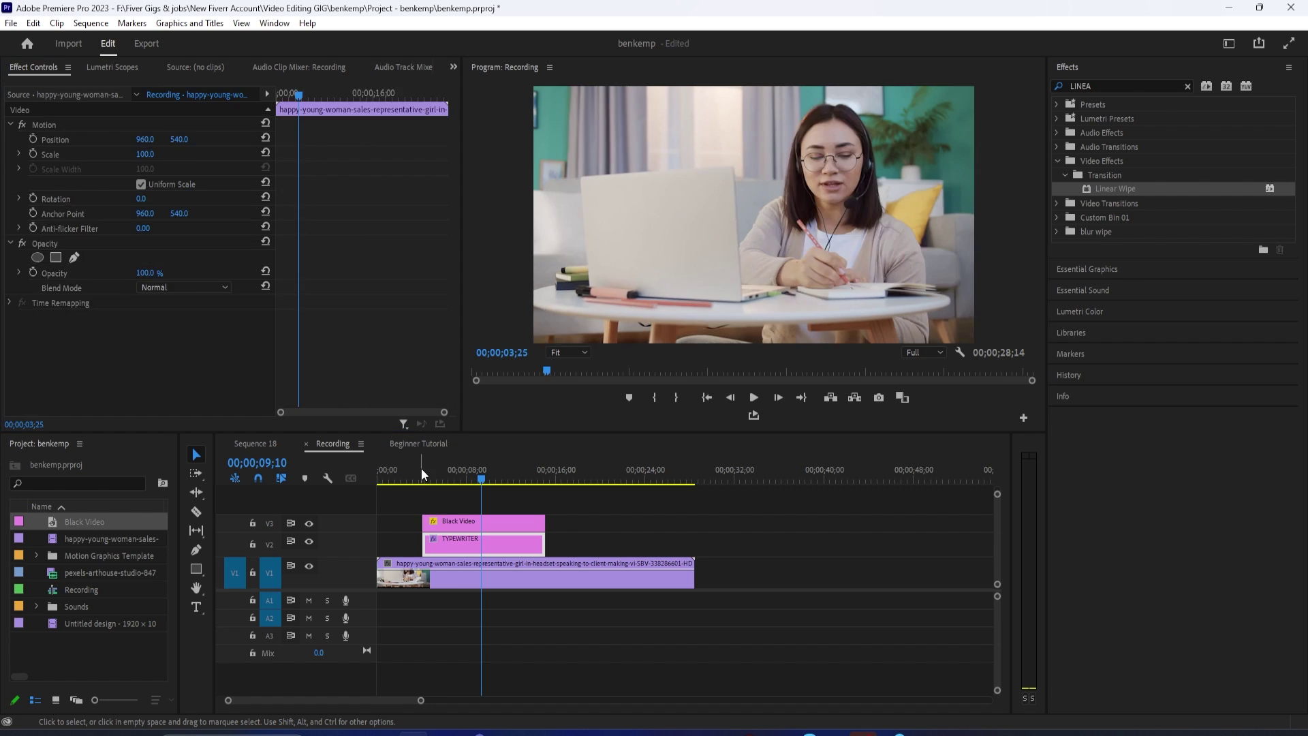
Set the TYPEWRITER Linear Wipe angle to 270° and replay to check the left-to-right reveal.
key("space")
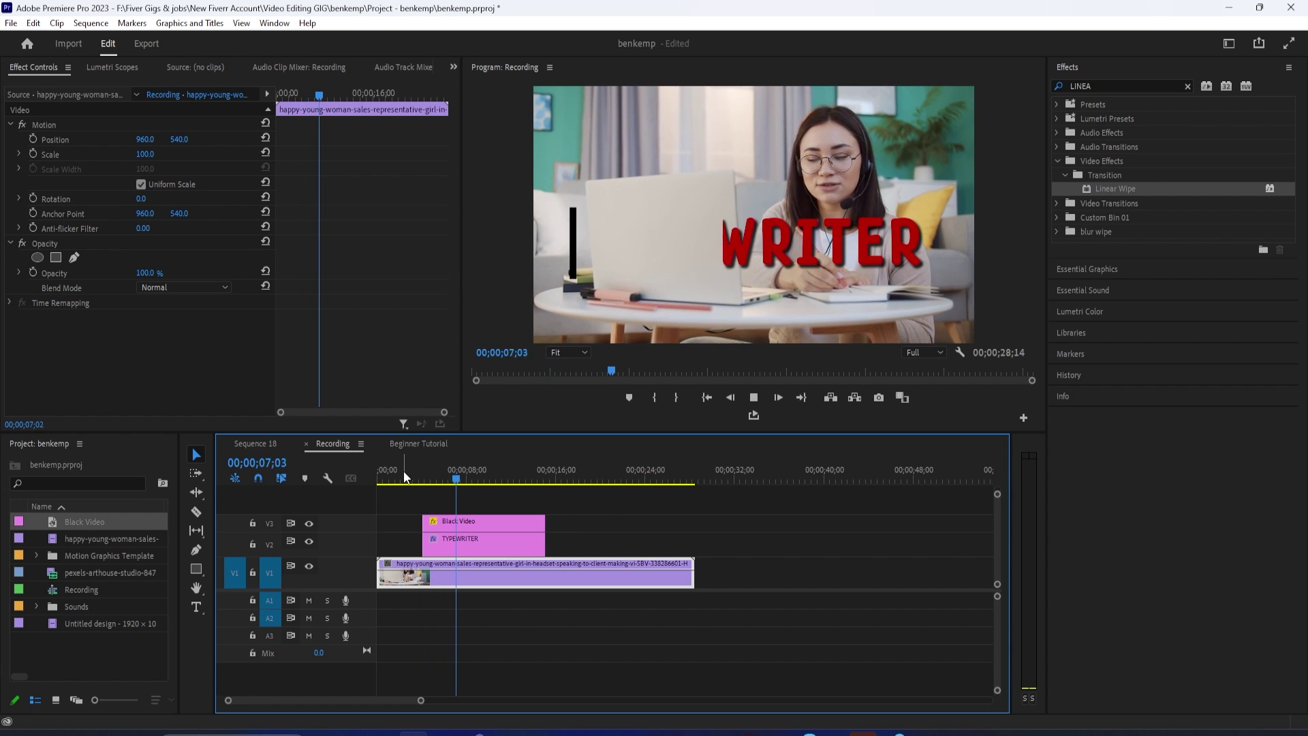
left_click(457, 542)
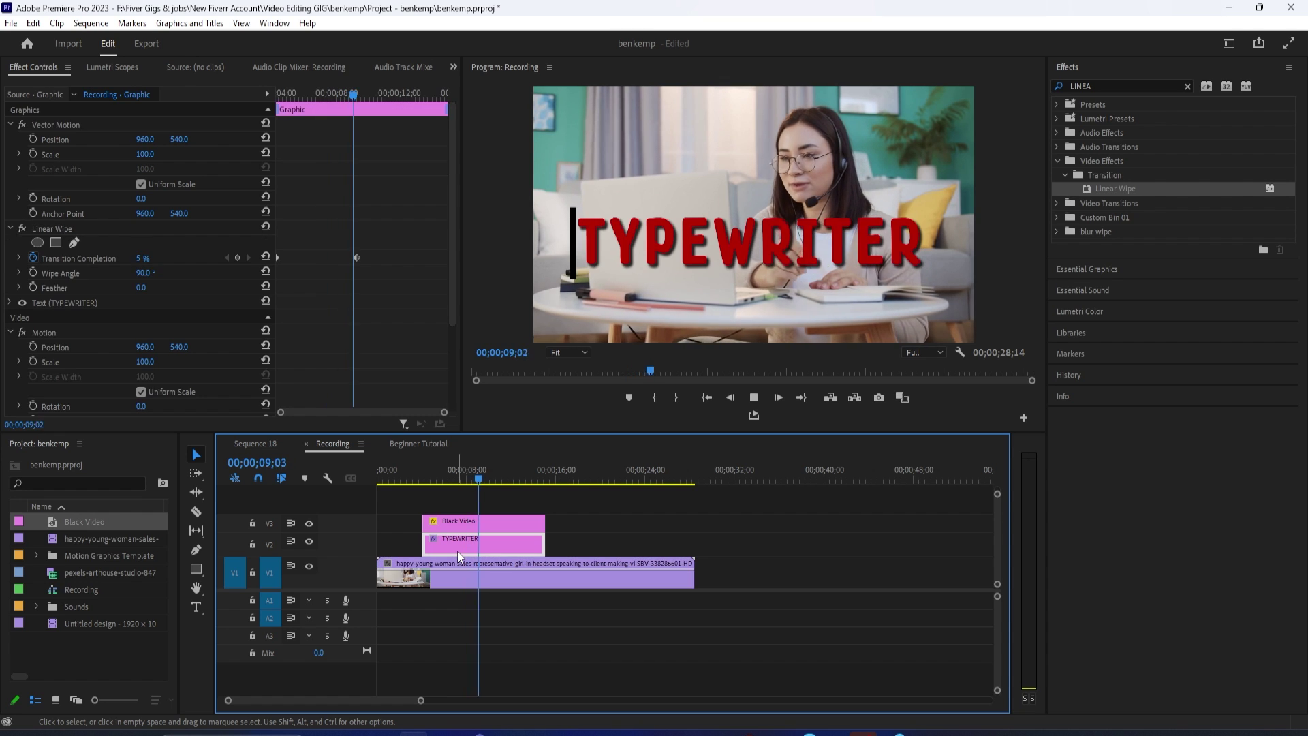
key("space")
left_click(143, 273)
type("270")
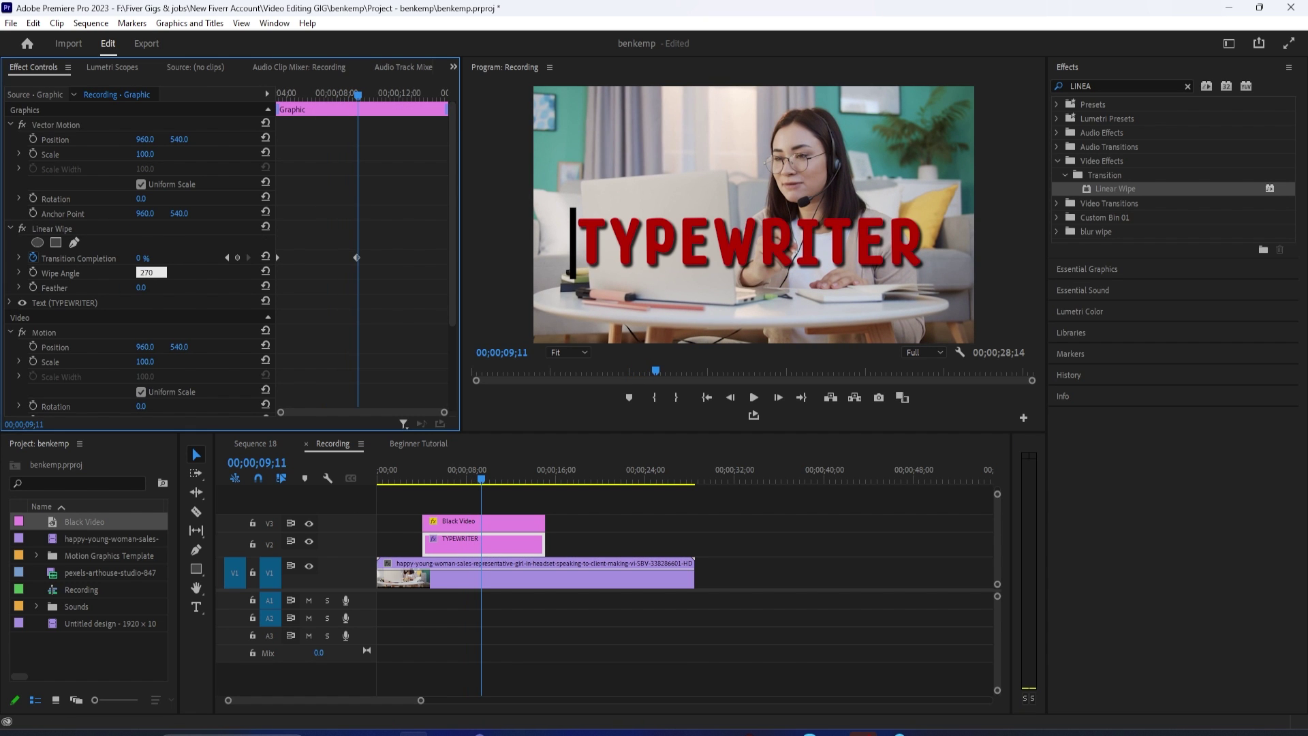
key("Return")
left_click(434, 472)
key("space")
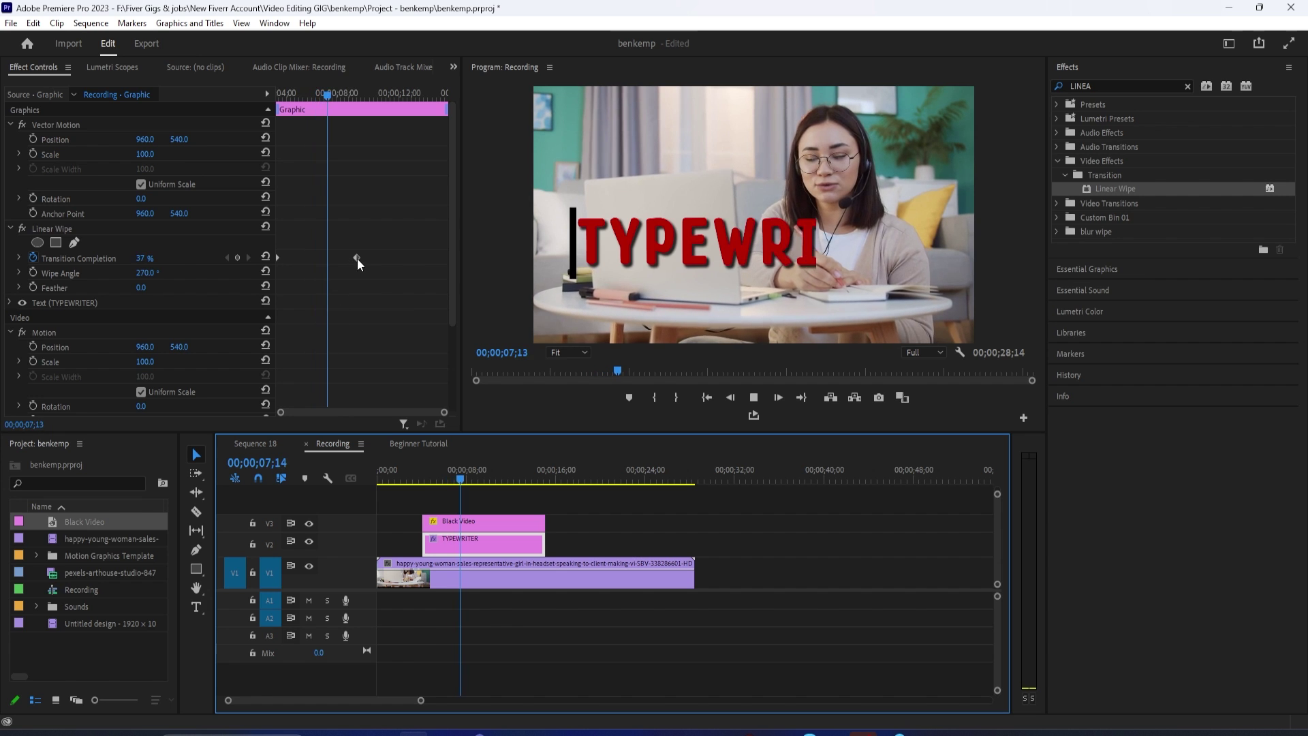
Shift the final Transition Completion keyframe earlier to about seven seconds, replaying to check the pace.
left_click_drag(357, 259, 332, 256)
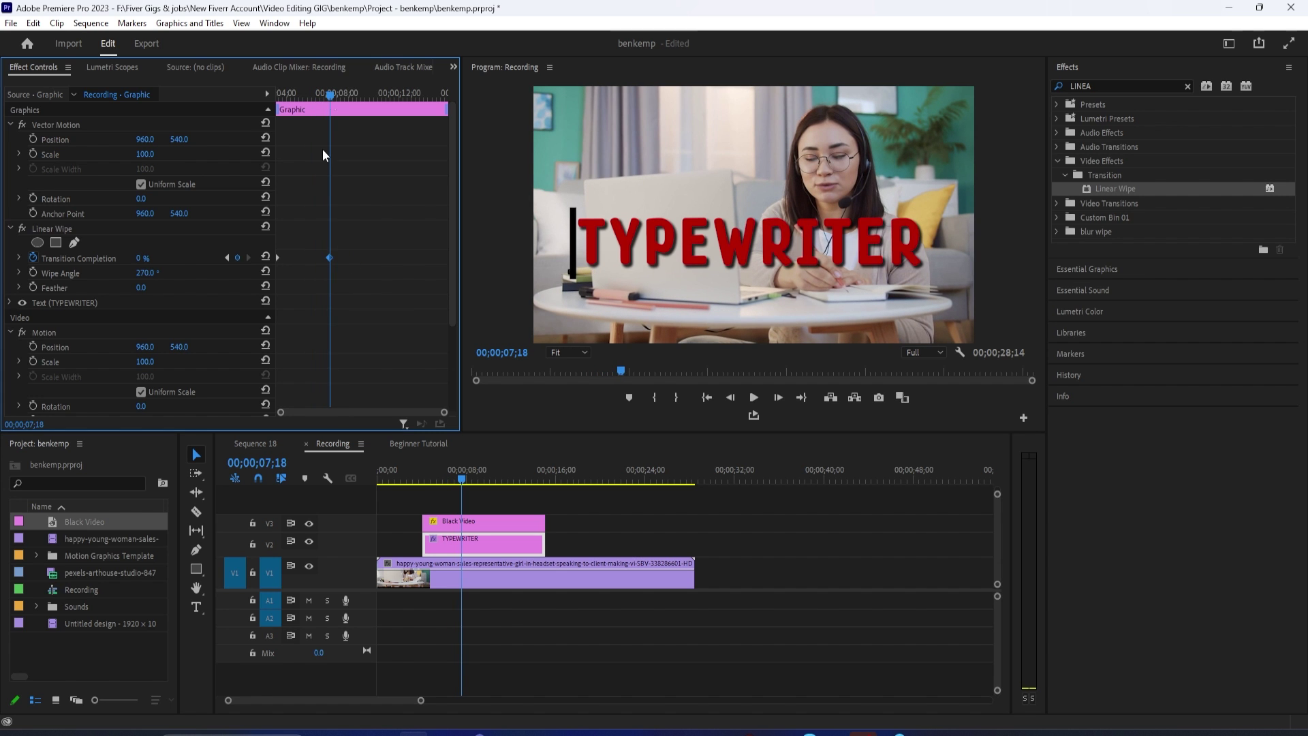
left_click_drag(330, 94, 278, 94)
key("space")
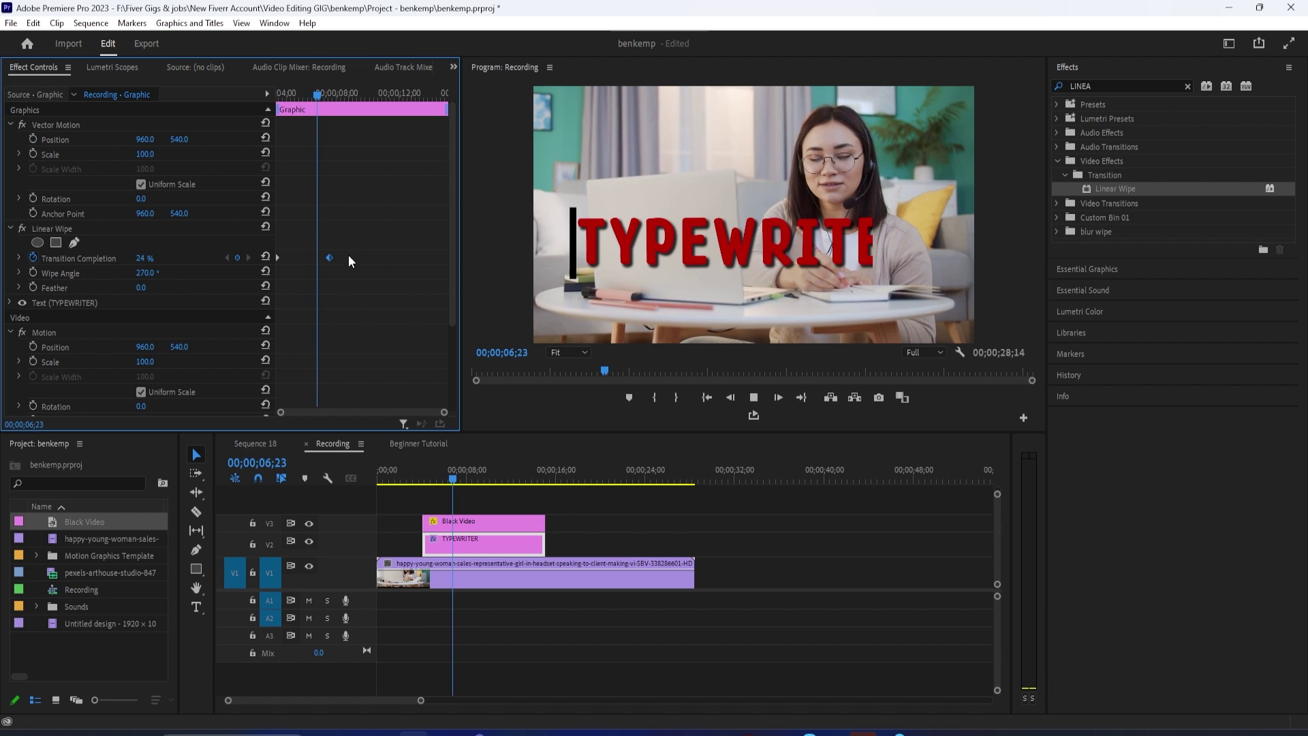
left_click_drag(329, 258, 322, 259)
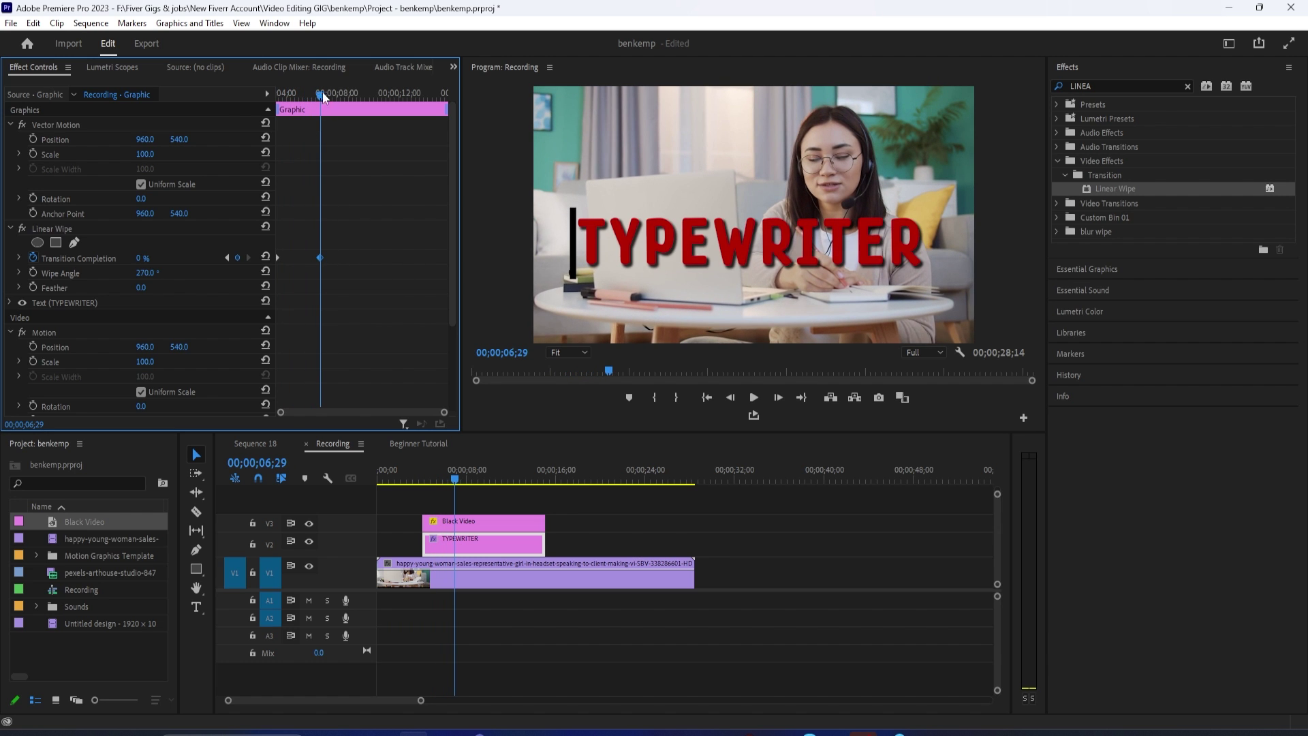
left_click_drag(320, 95, 278, 94)
key("space")
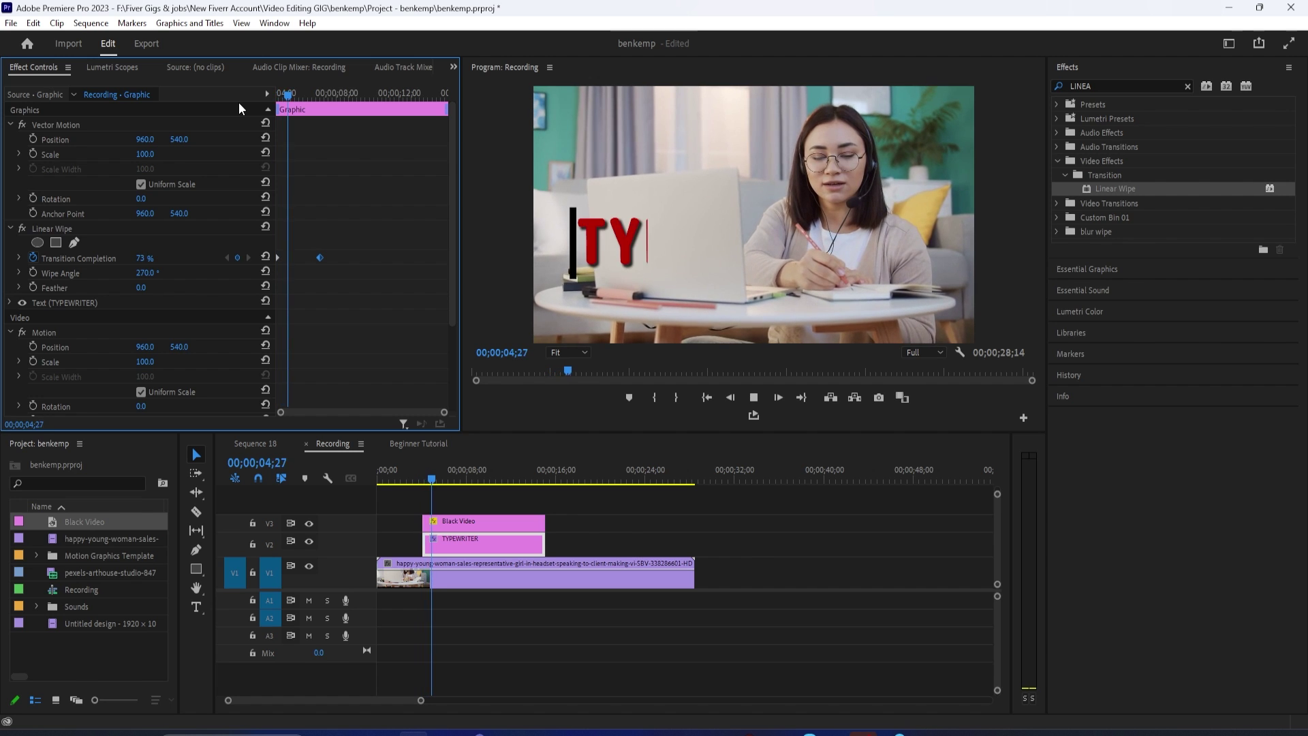
left_click_drag(320, 259, 329, 258)
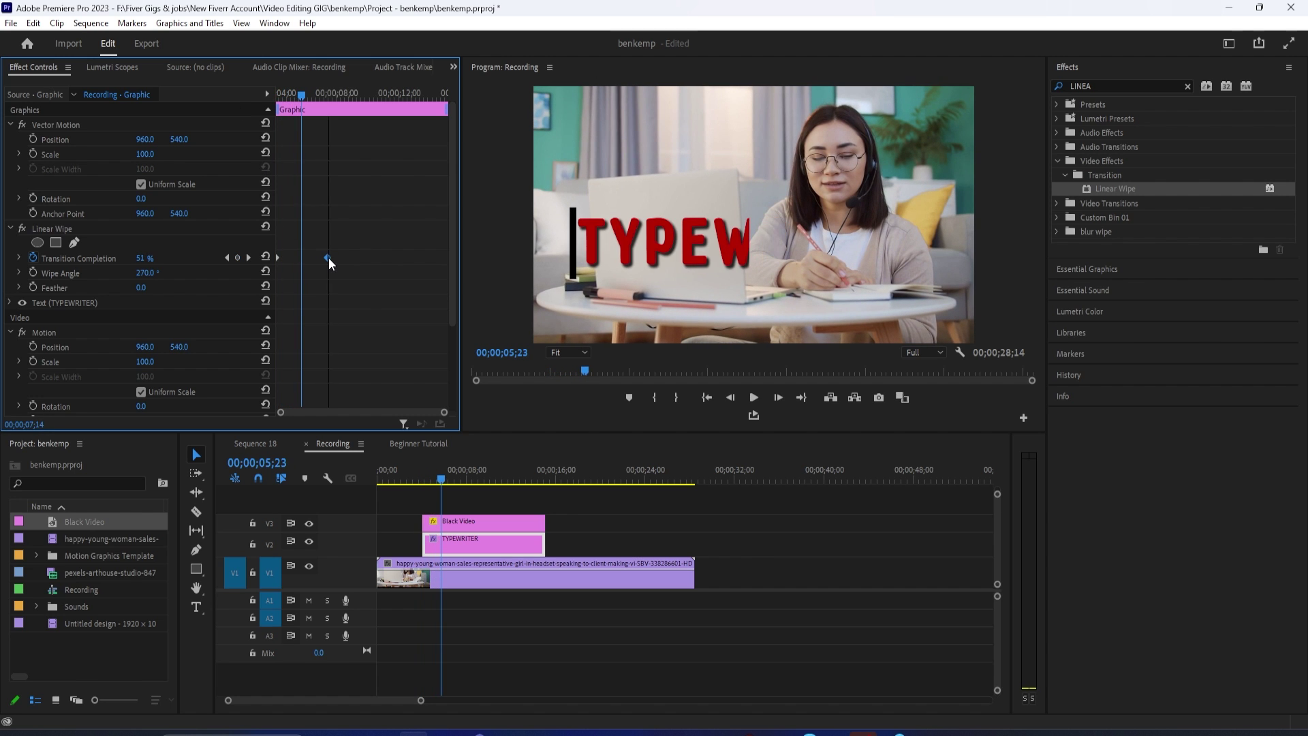
left_click(278, 94)
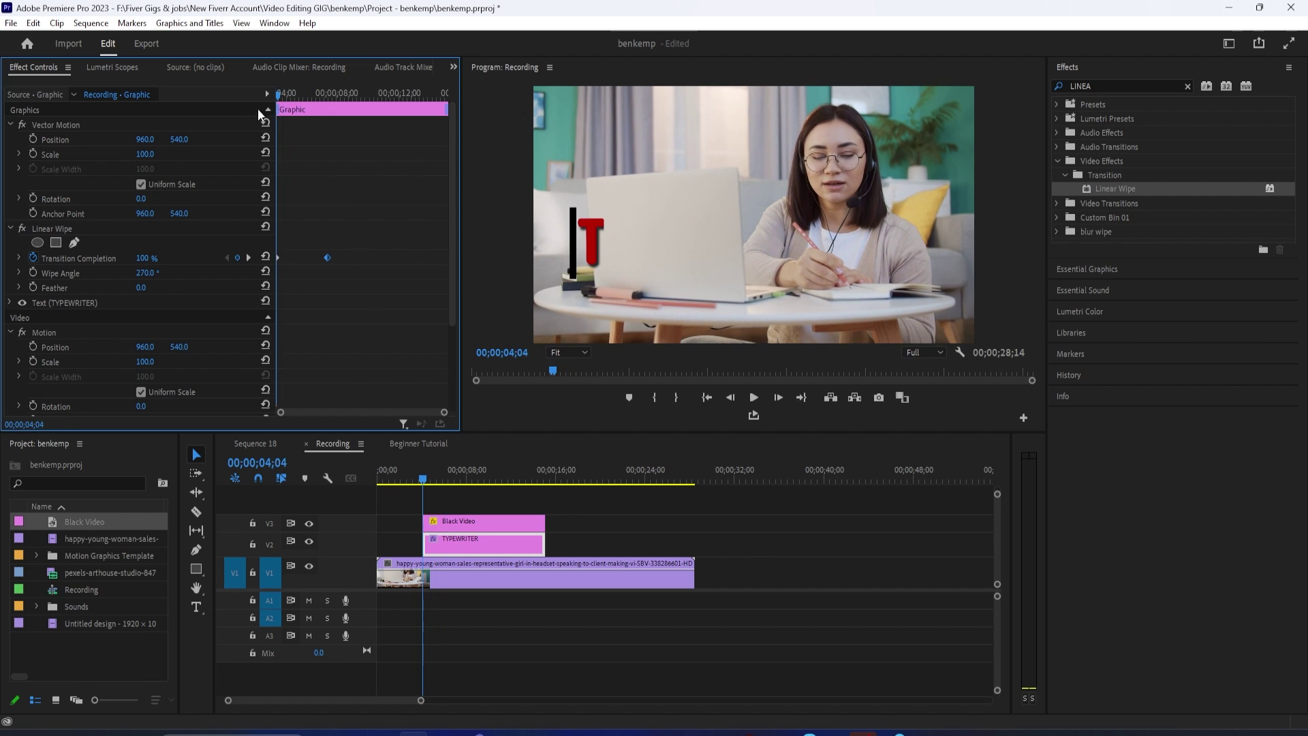
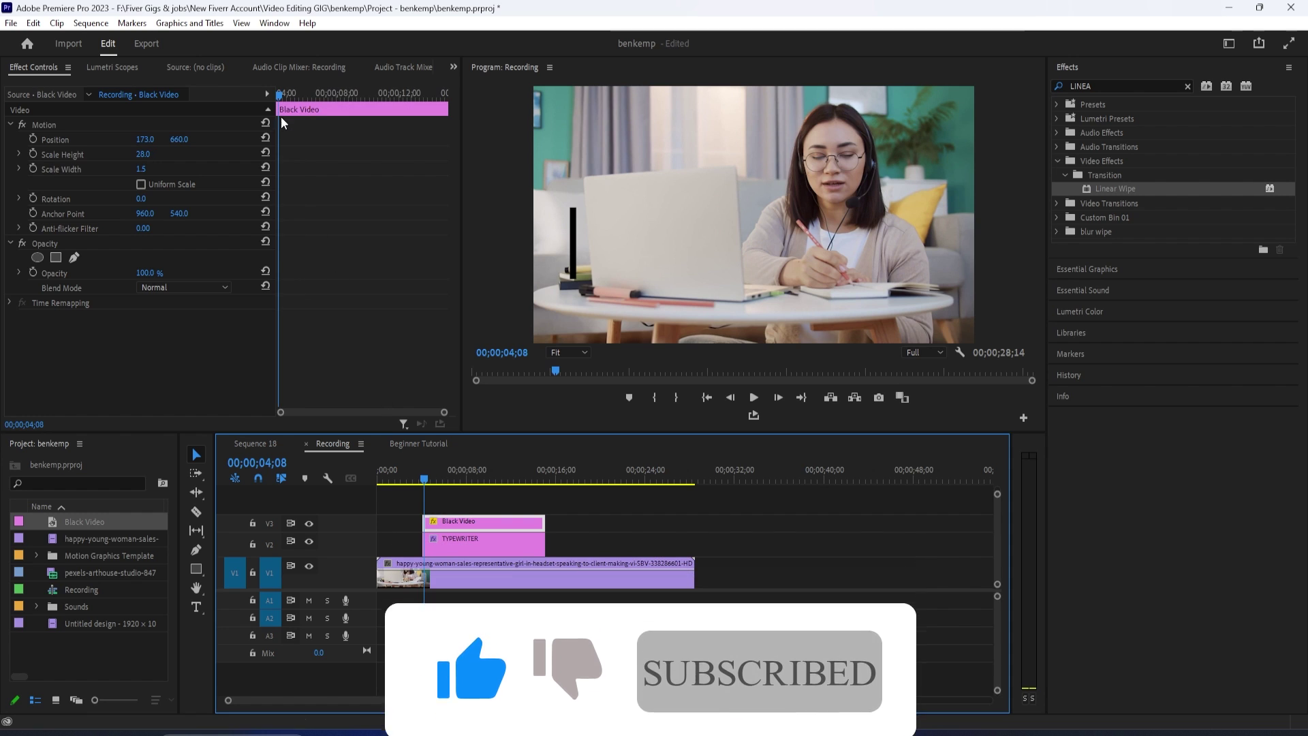
Keyframe the cursor's Position from 04;04 to 07;05, sliding X to about 1716, then preview.
left_click(268, 98)
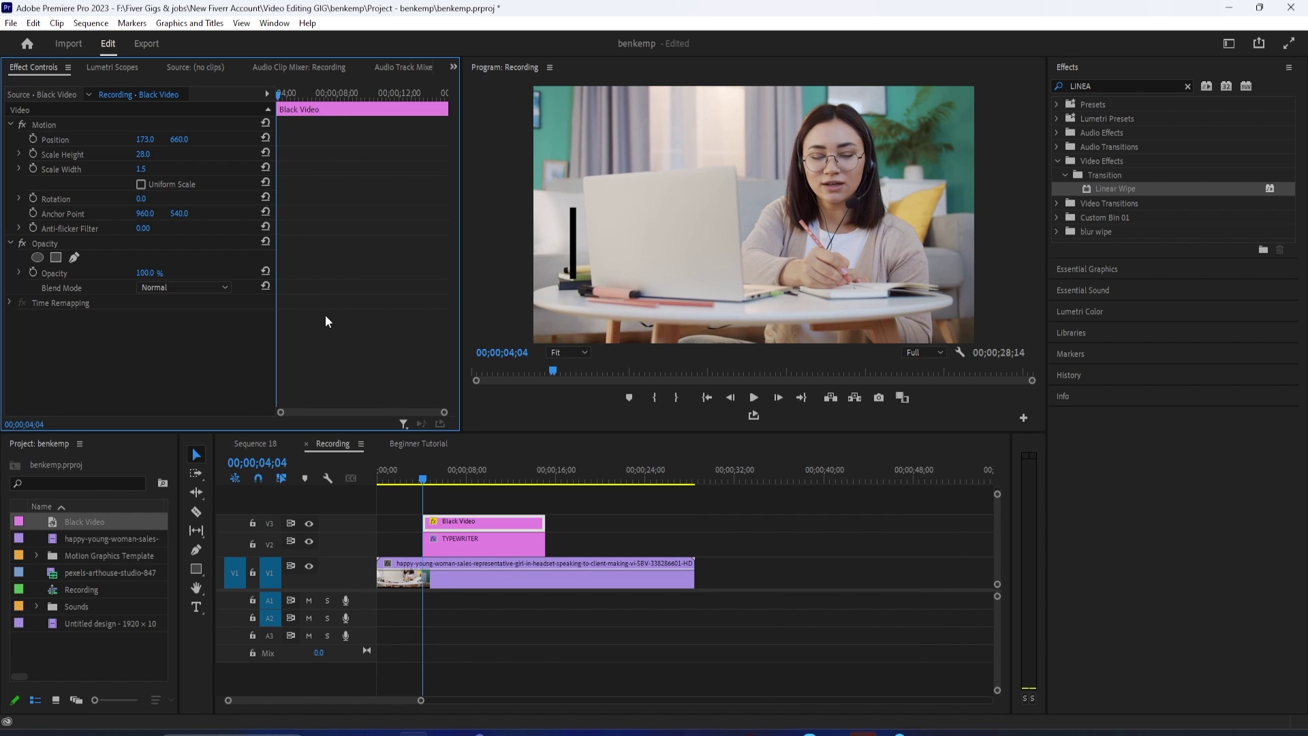
left_click(464, 520)
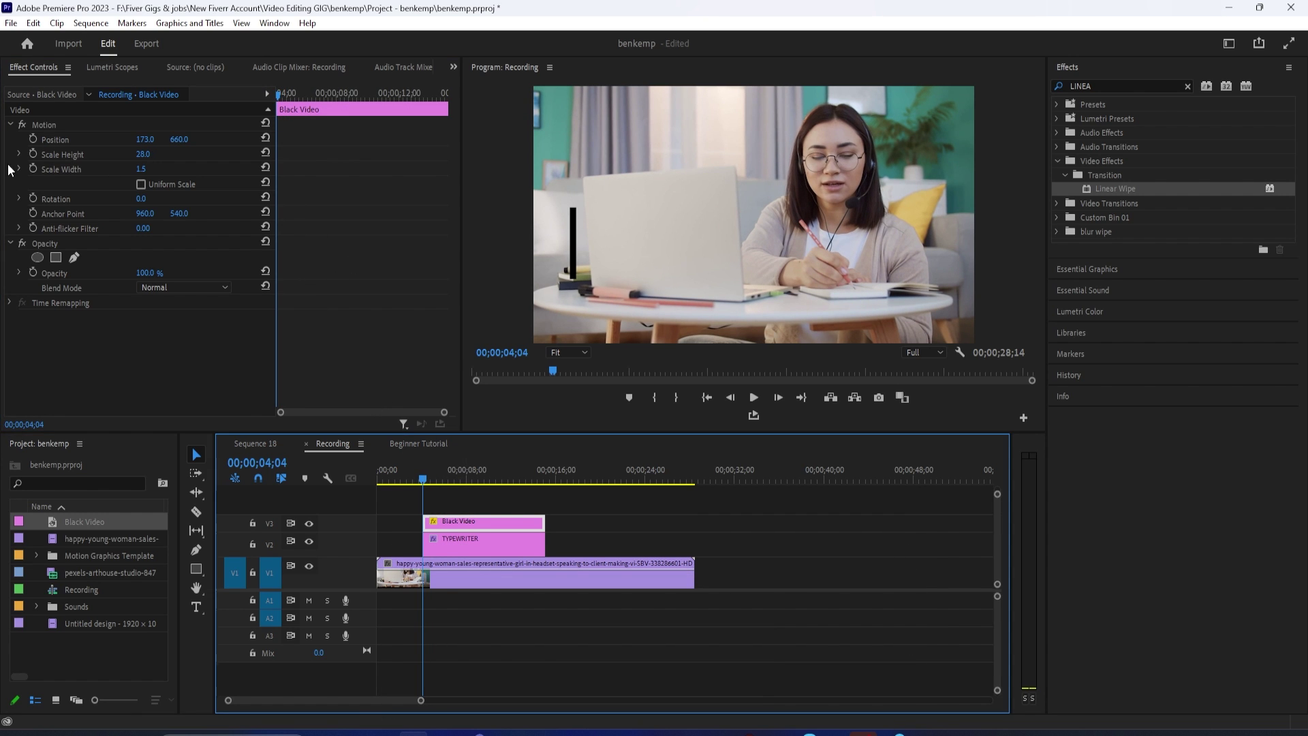
left_click(34, 140)
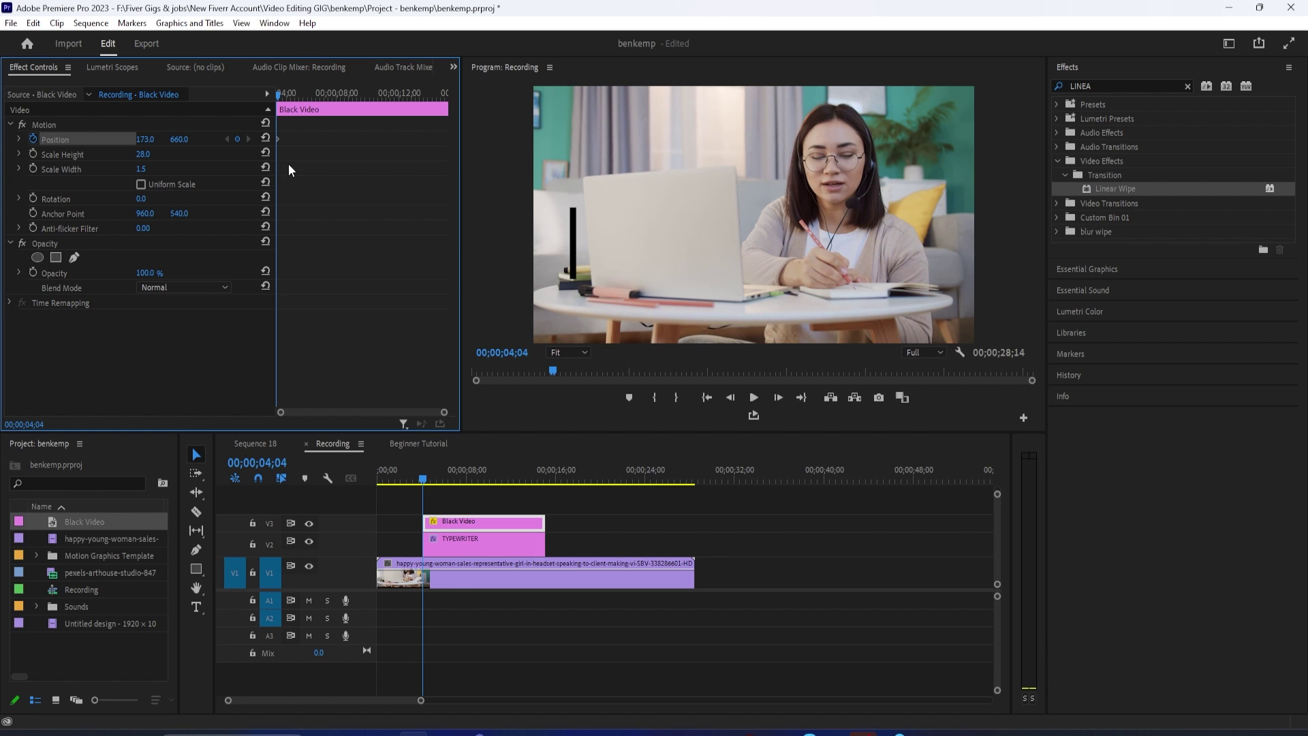
left_click_drag(278, 93, 323, 93)
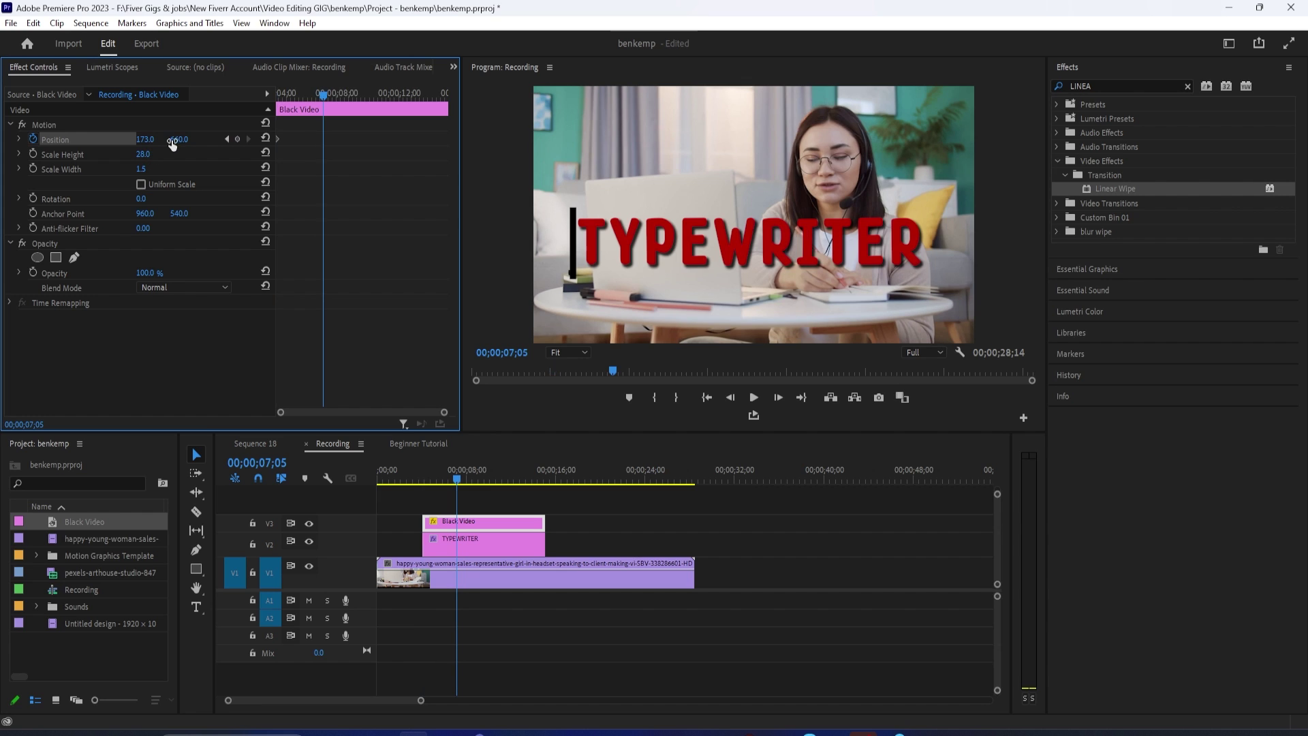
left_click_drag(144, 140, 149, 141)
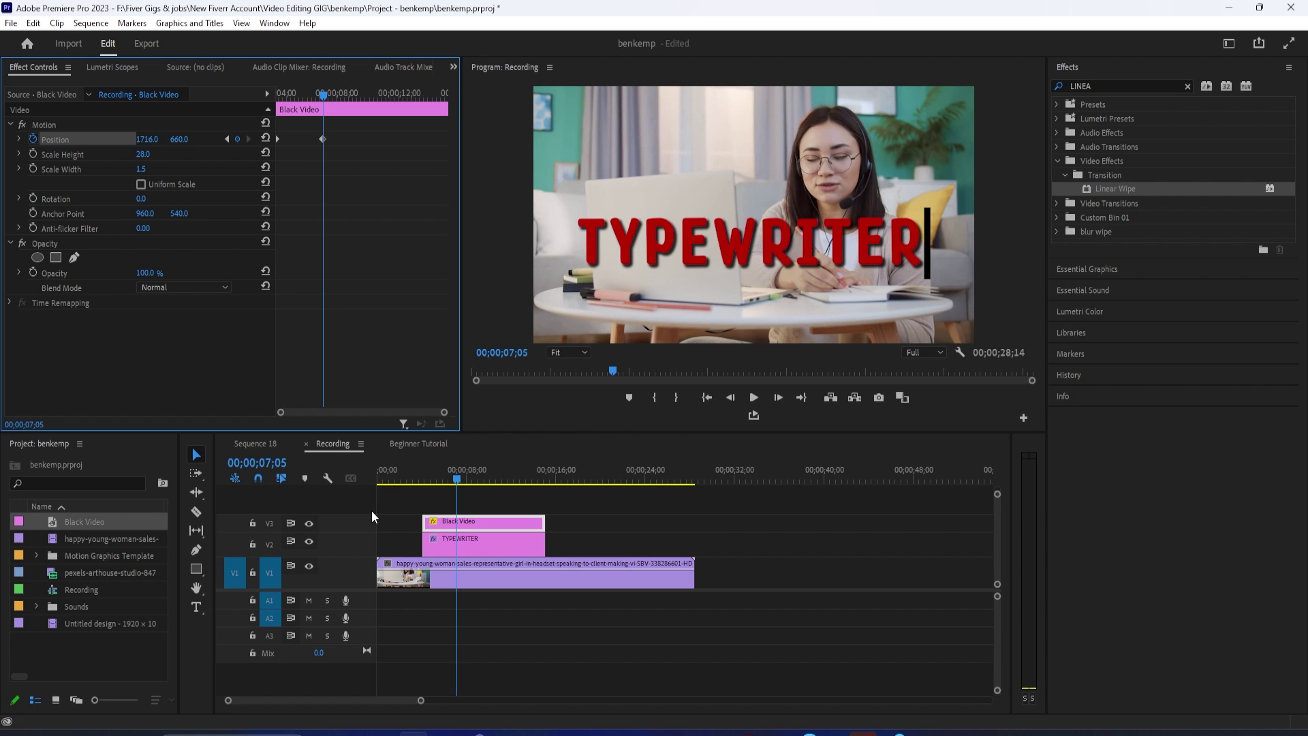
left_click_drag(456, 480, 422, 487)
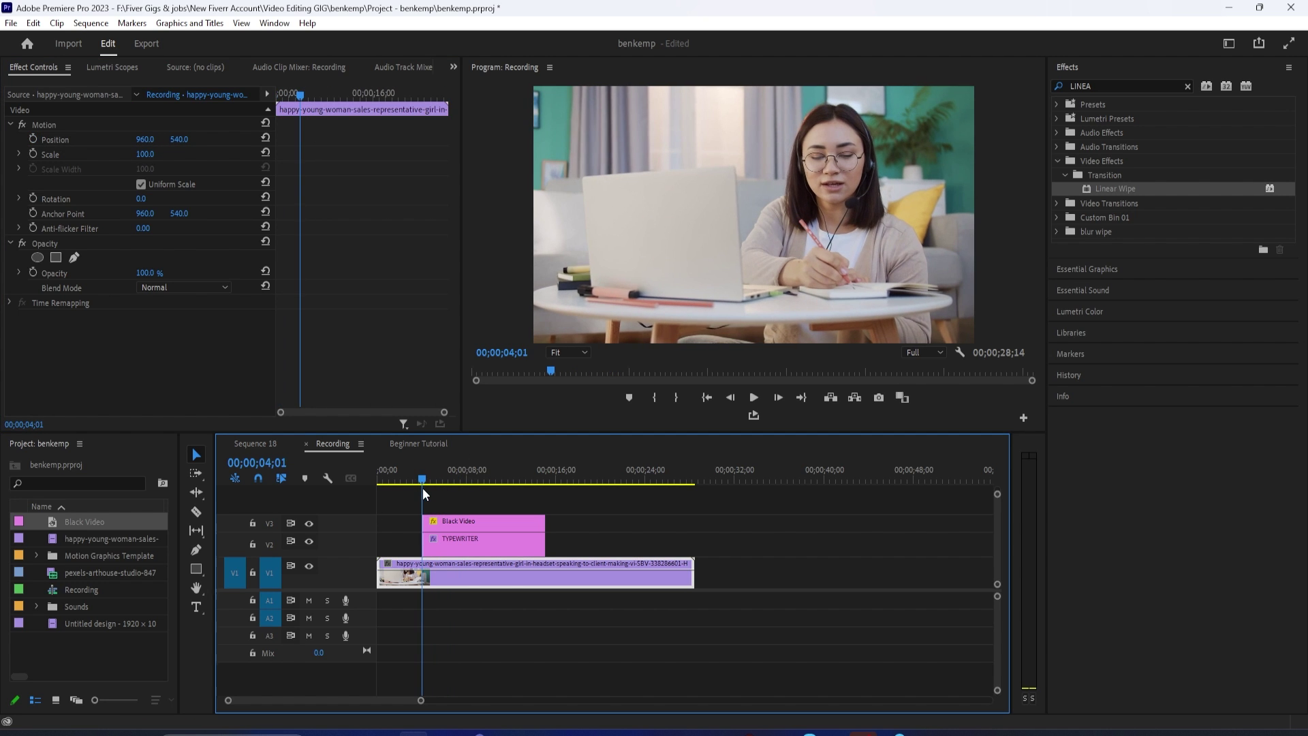
key("space")
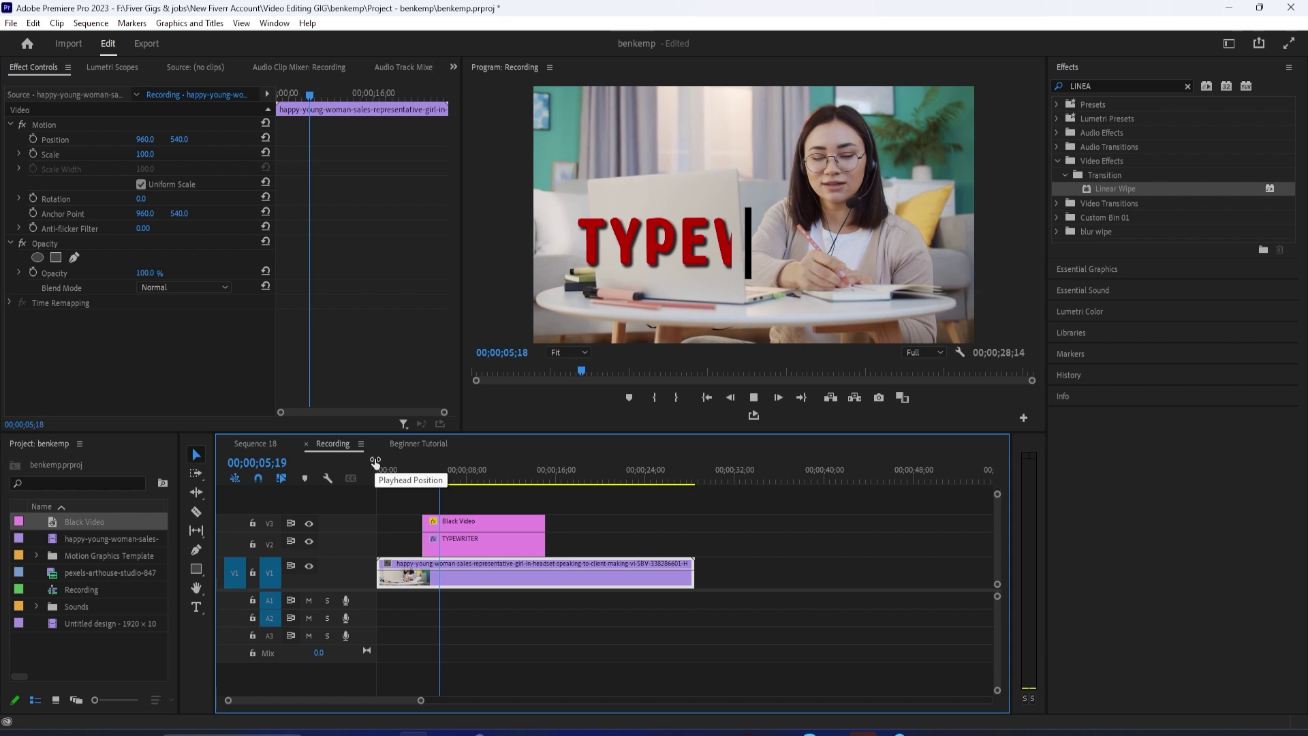
Pause mid-reveal and drag the cursor in the Program Monitor to just after the letter I.
key("space")
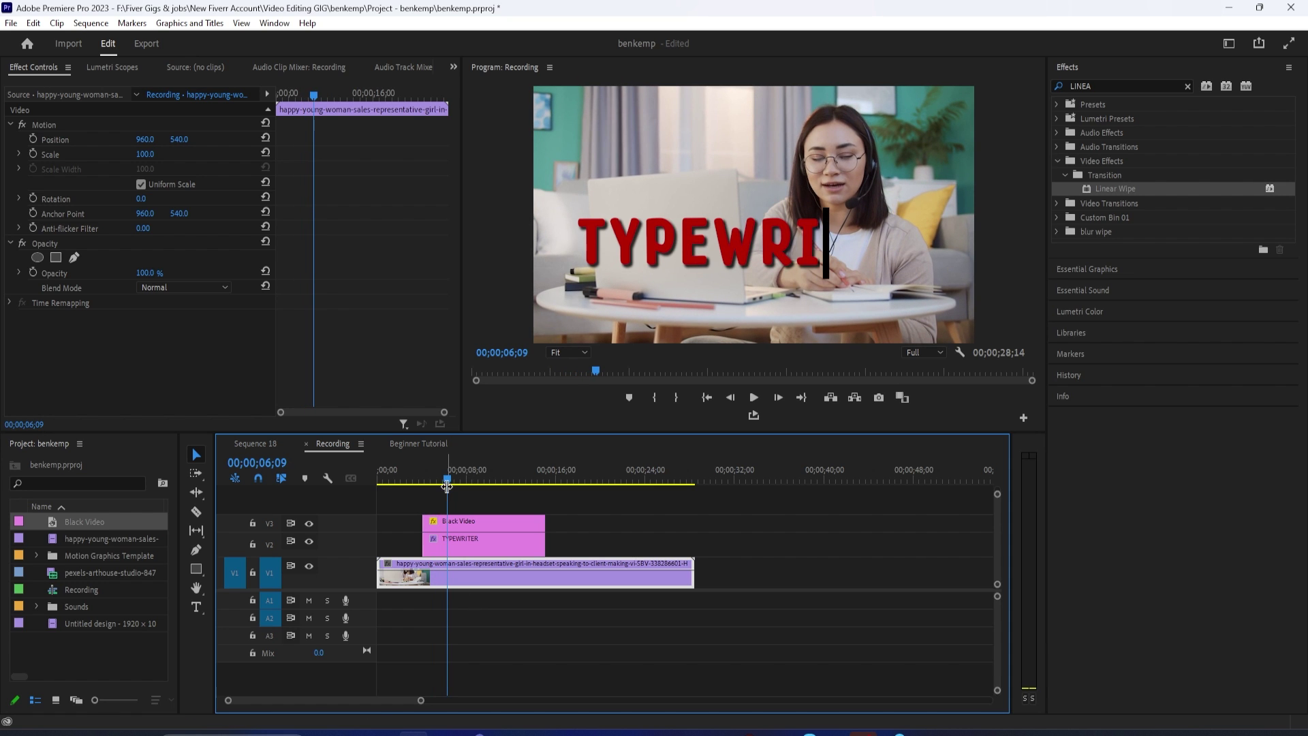
left_click(438, 523)
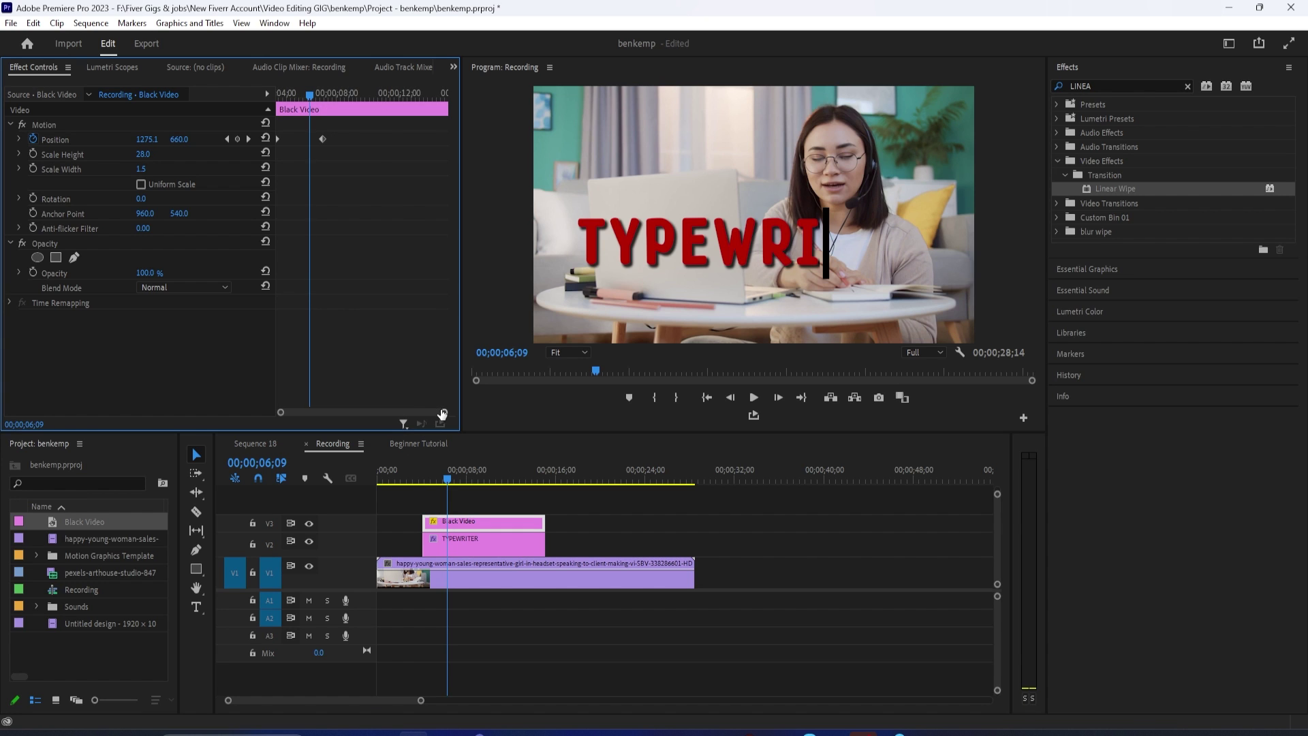
left_click_drag(441, 412, 385, 412)
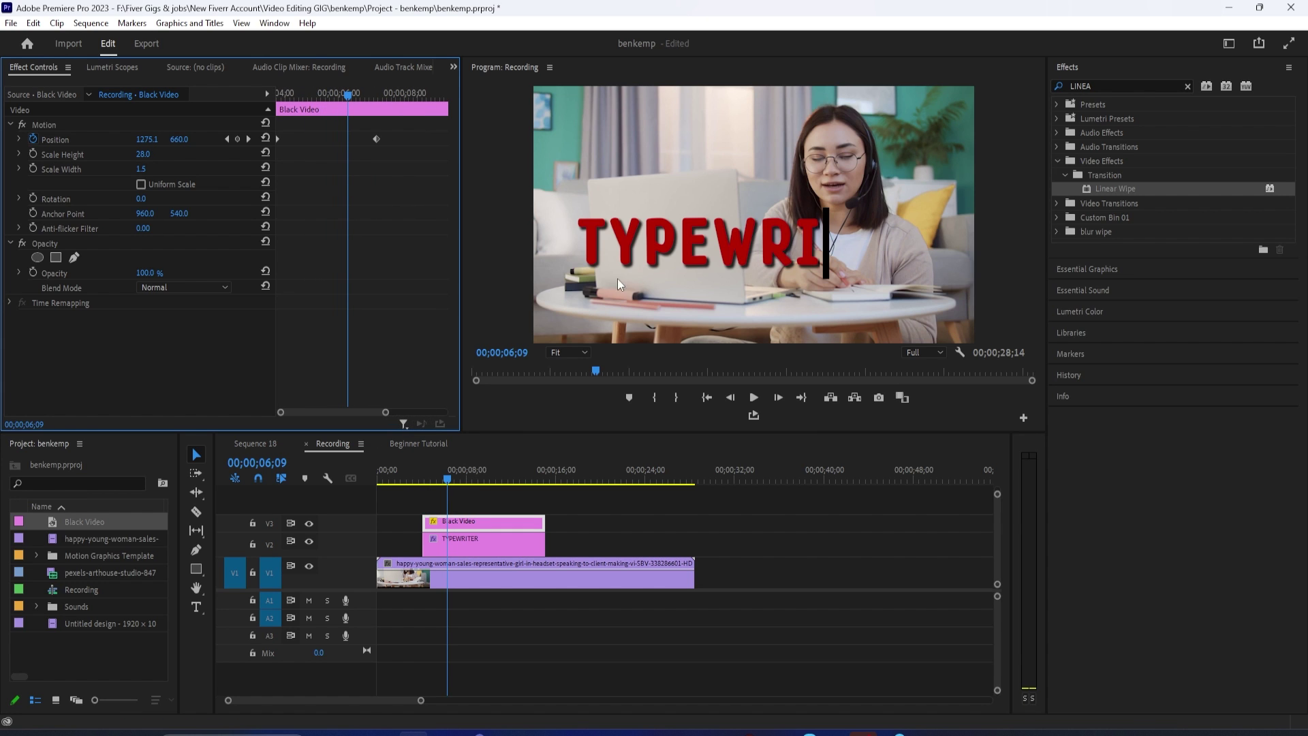
left_click(46, 140)
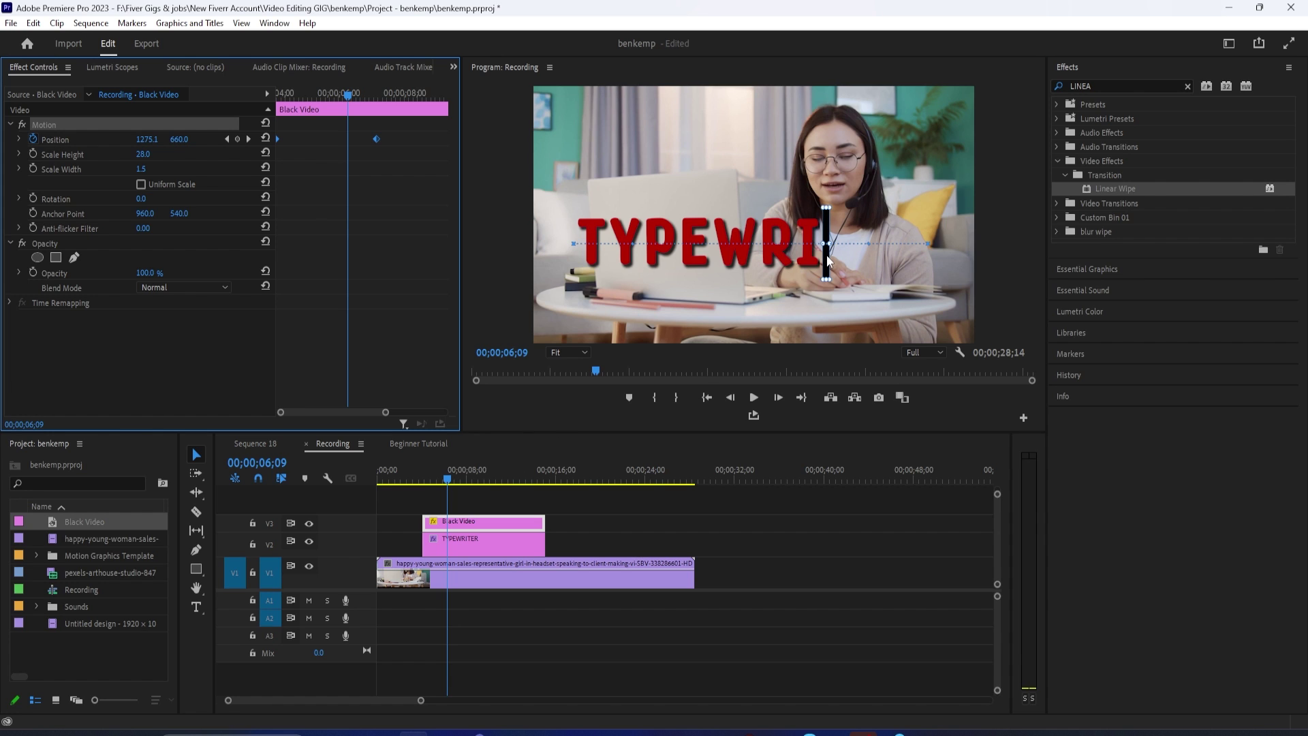
left_click_drag(829, 262, 828, 263)
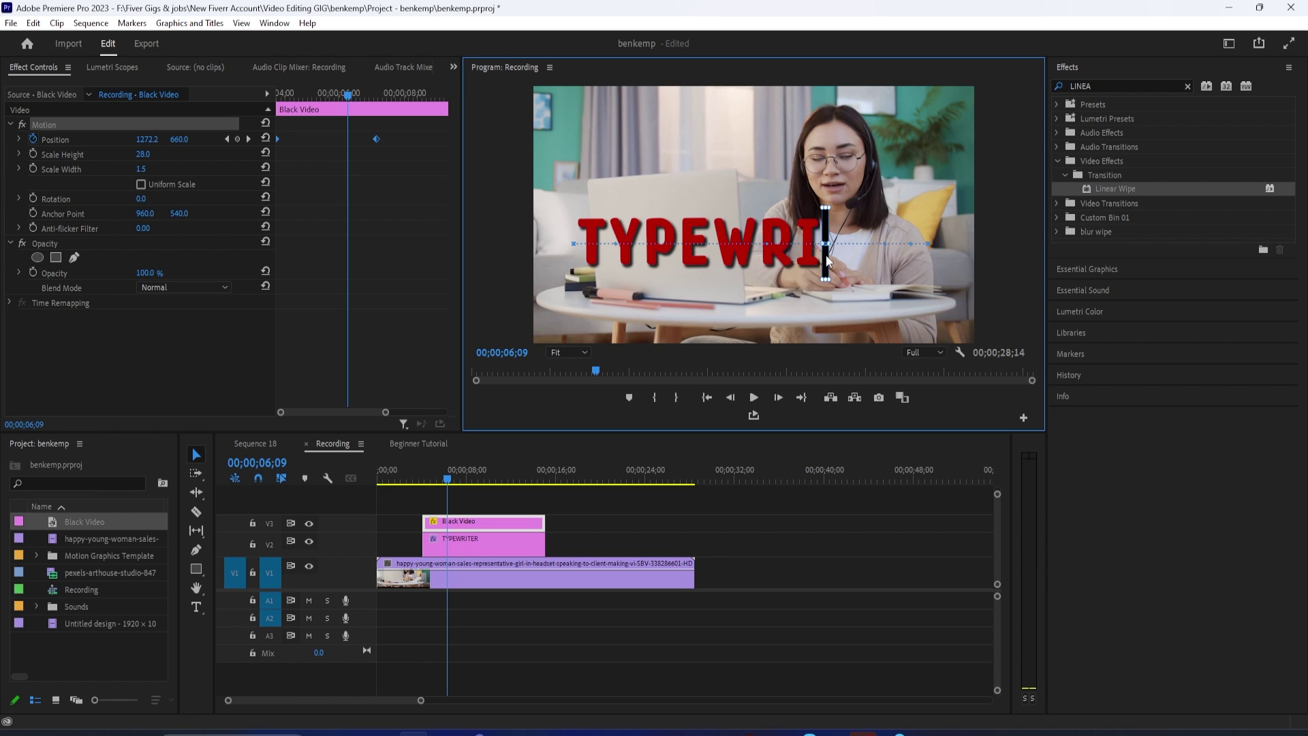
left_click_drag(449, 477, 458, 485)
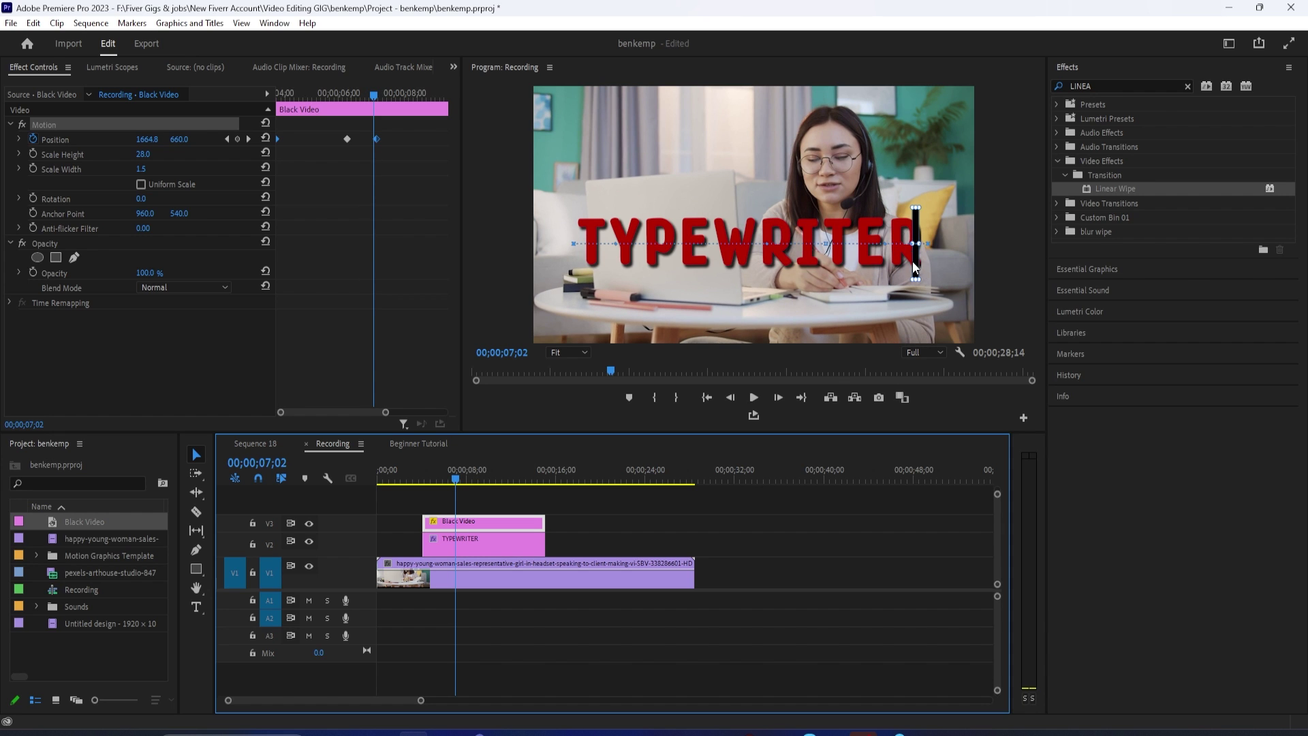
Replay the title reveal from its start to check the adjusted cursor motion.
left_click(423, 476)
key("space")
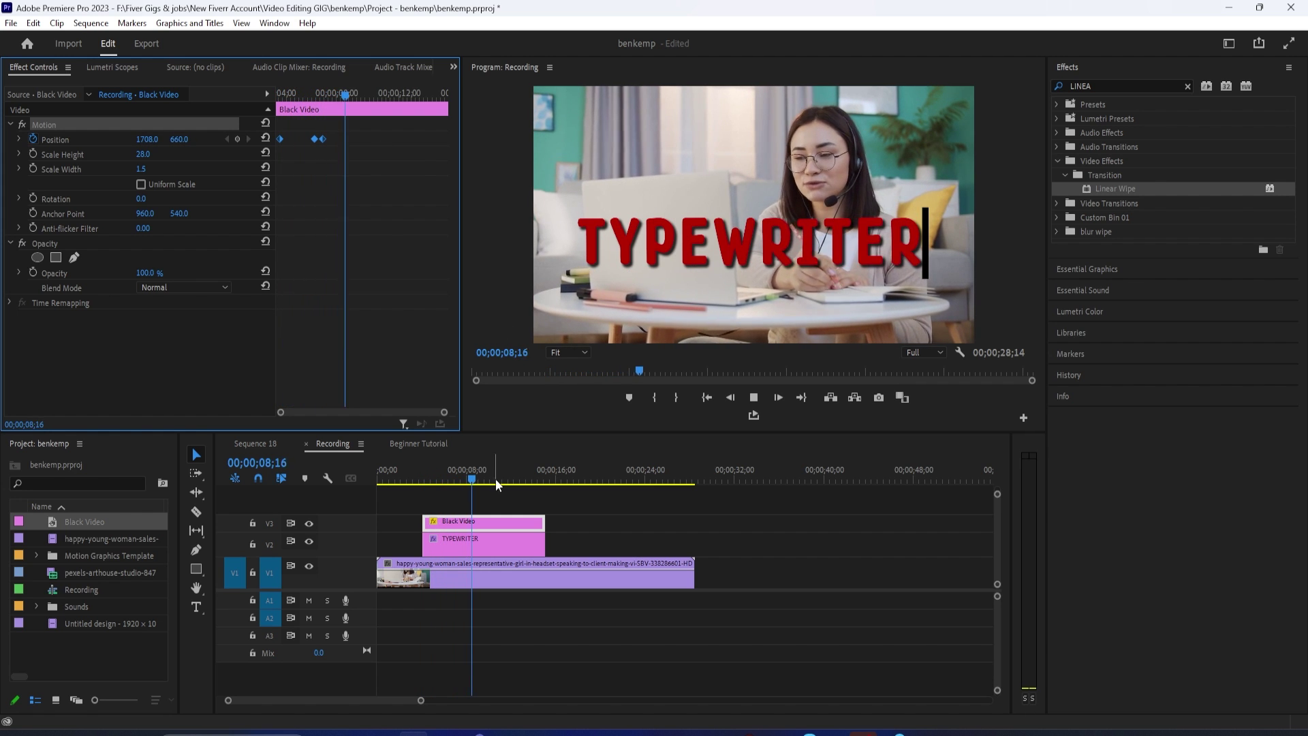
key("space")
left_click(476, 496)
Extend the Black Video cursor clip to start at a frame before the title appears.
left_click_drag(475, 472, 428, 472)
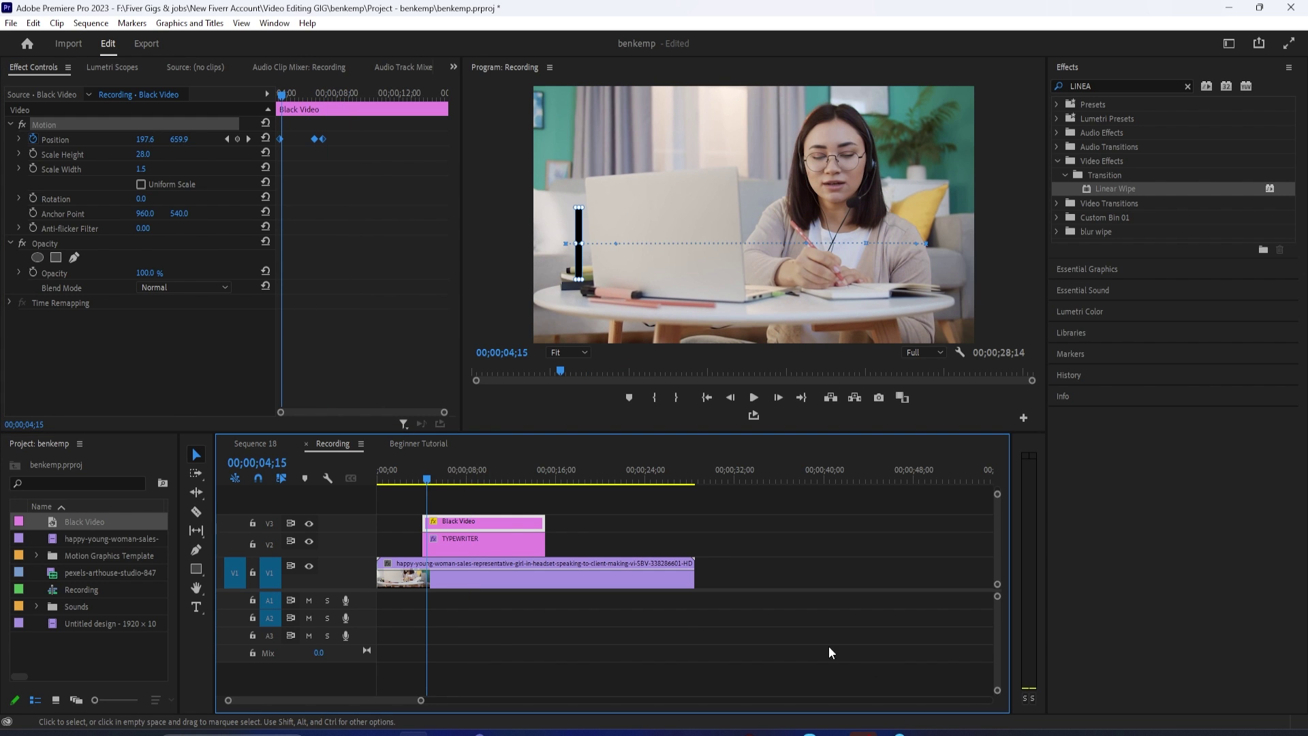
left_click_drag(419, 702, 344, 701)
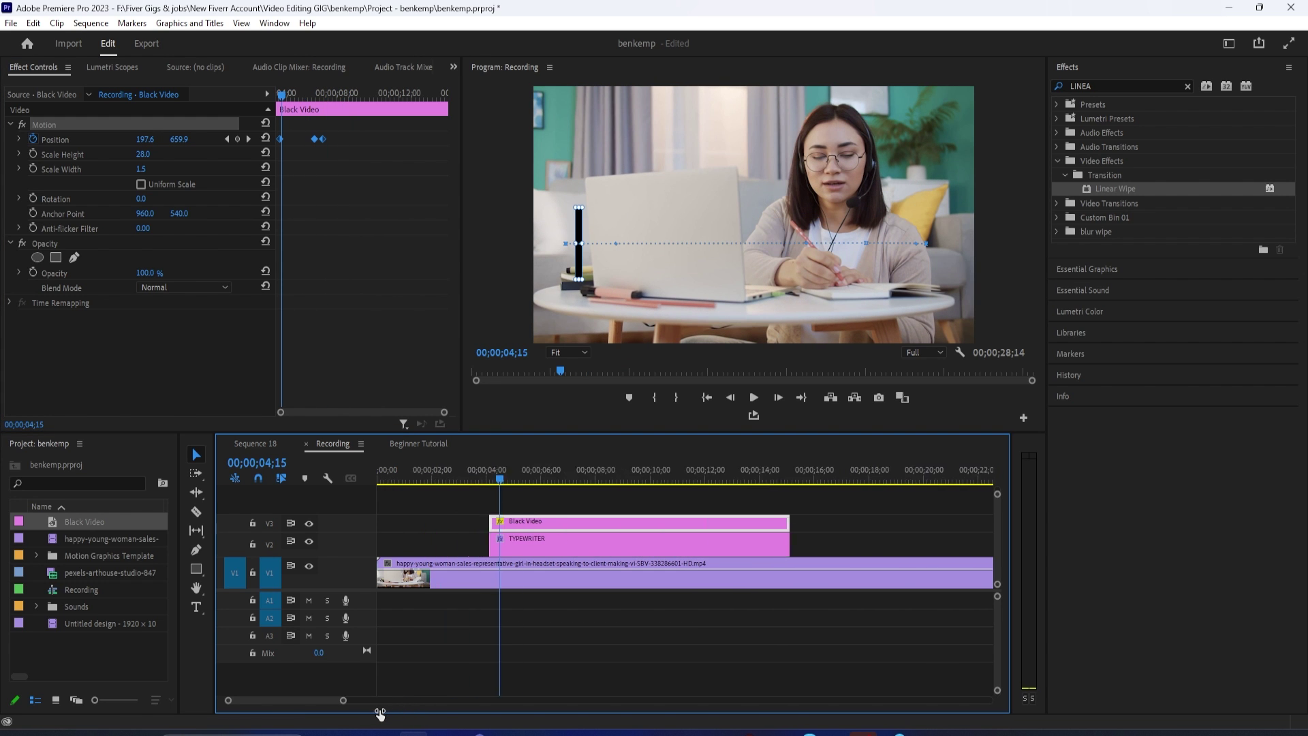
left_click_drag(496, 472, 455, 473)
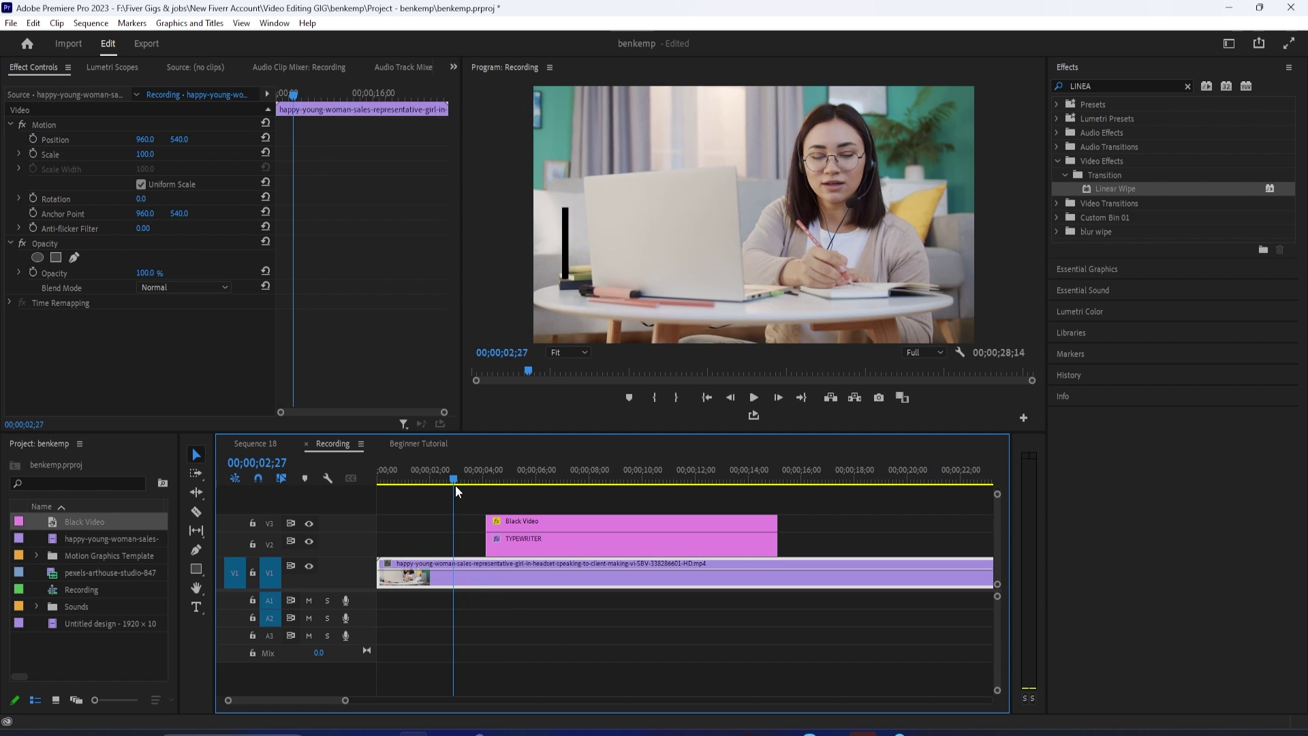
left_click_drag(488, 524, 455, 523)
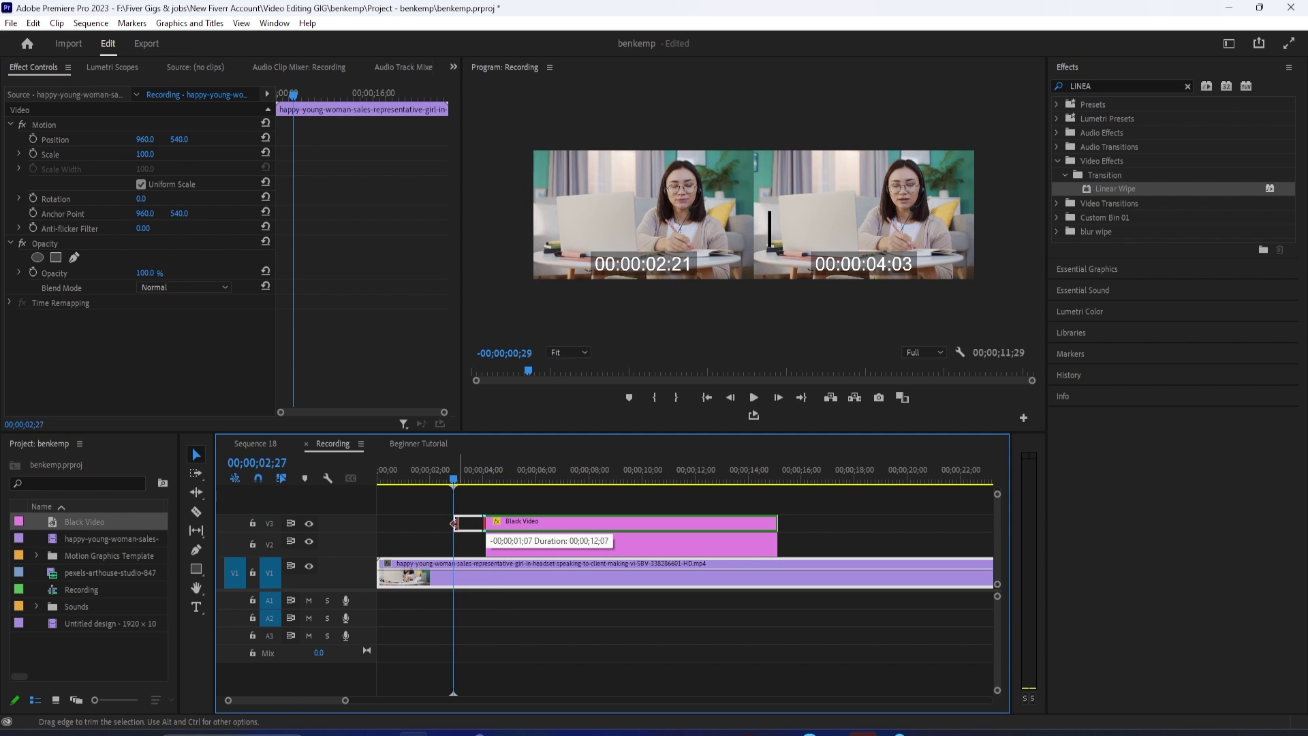
Razor-cut the cursor clip and shorten the first piece to leave a blink gap.
key("c")
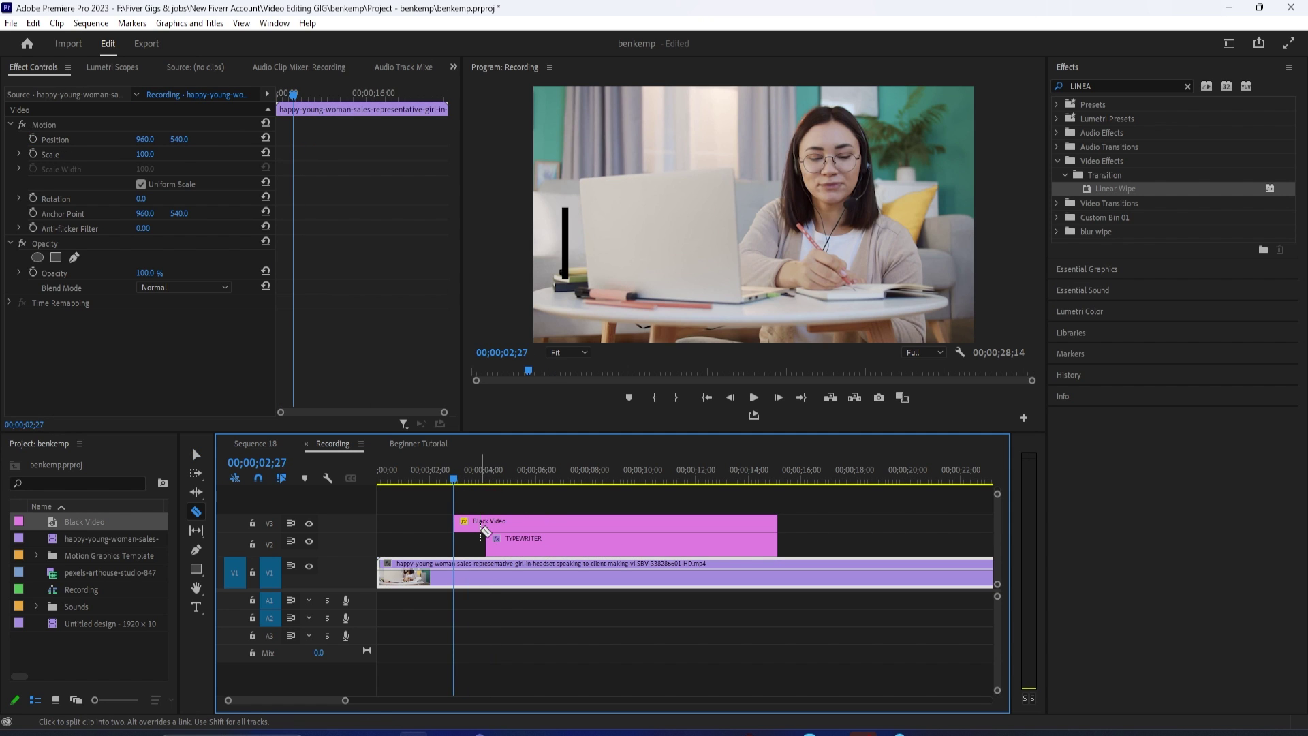
left_click(484, 527)
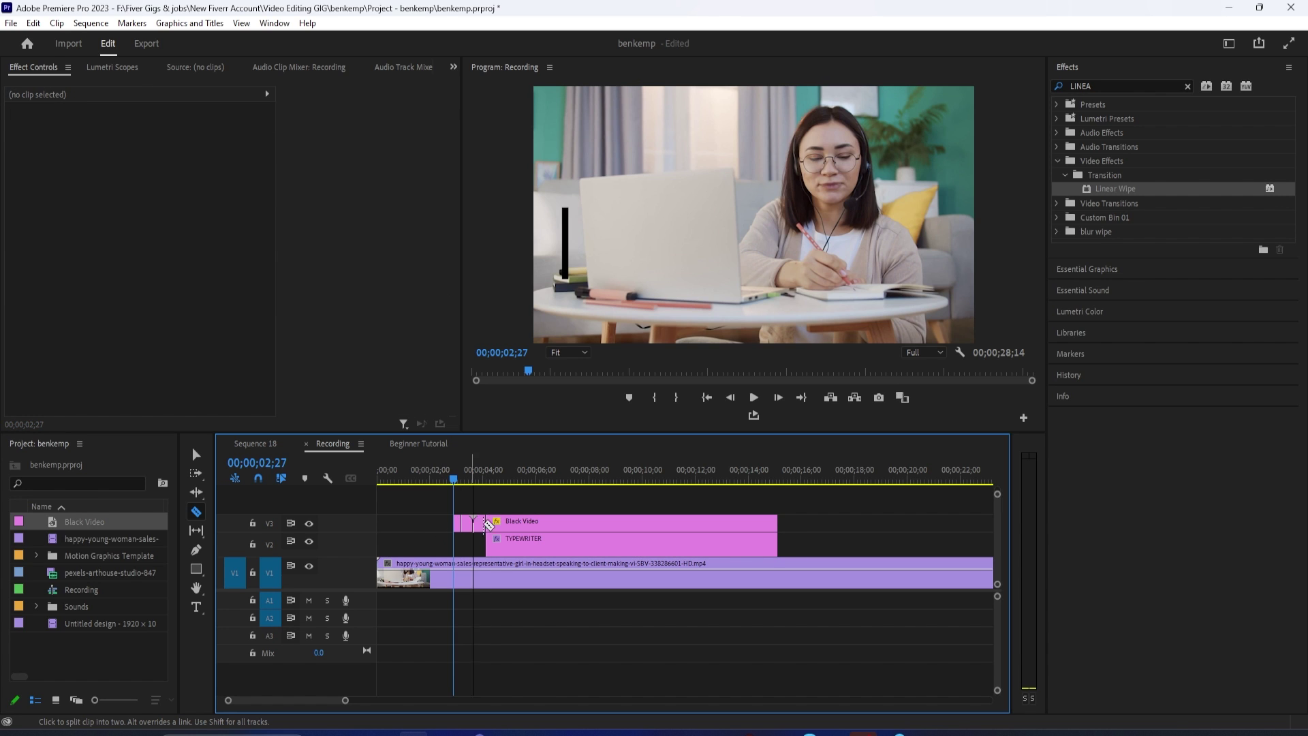
key("v")
left_click_drag(476, 526, 461, 527)
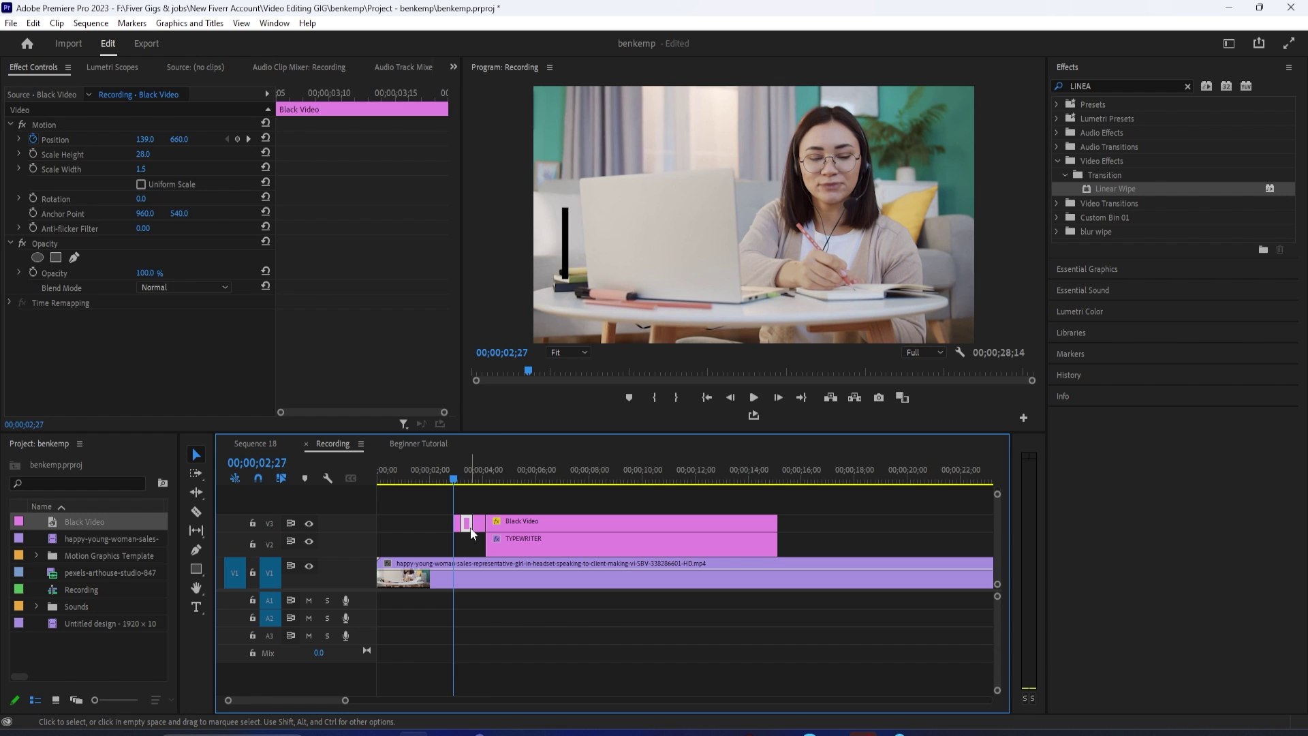
left_click(438, 522)
Play the sequence twice to preview the cursor blink before typing.
key("space")
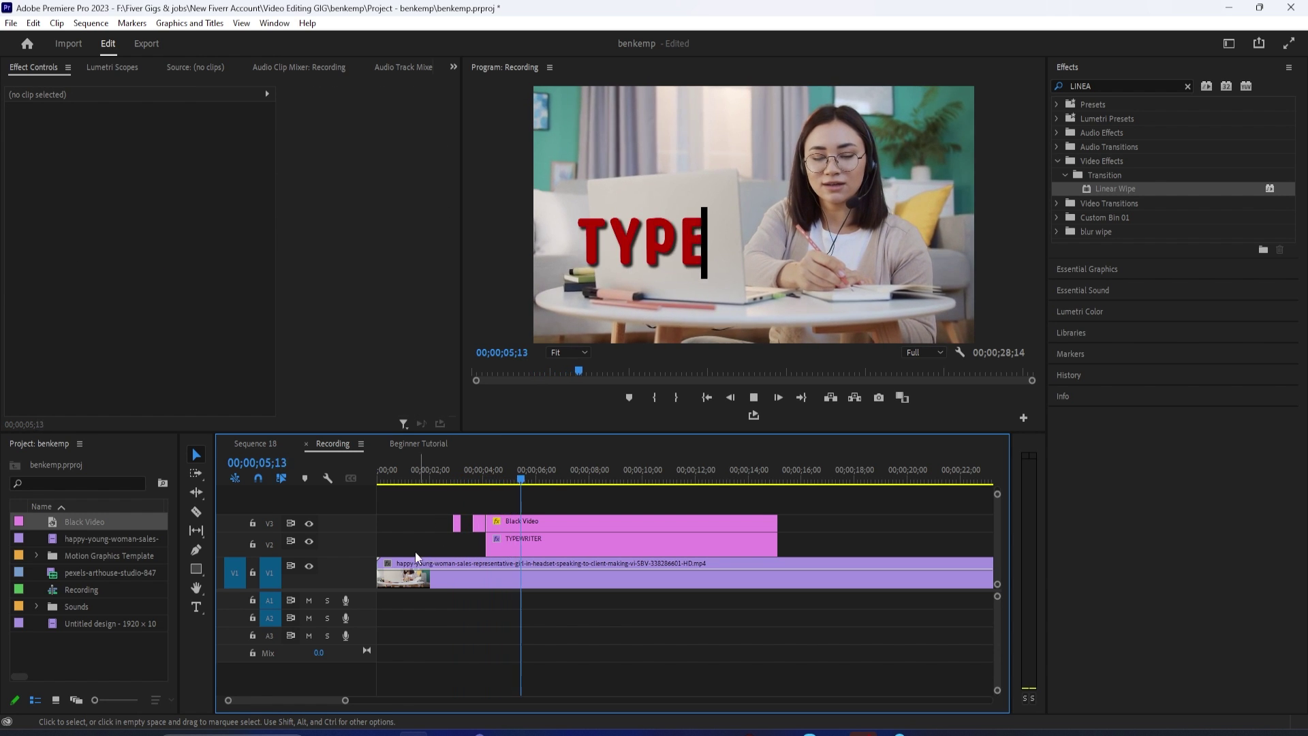
left_click(481, 571)
left_click(454, 477)
key("space")
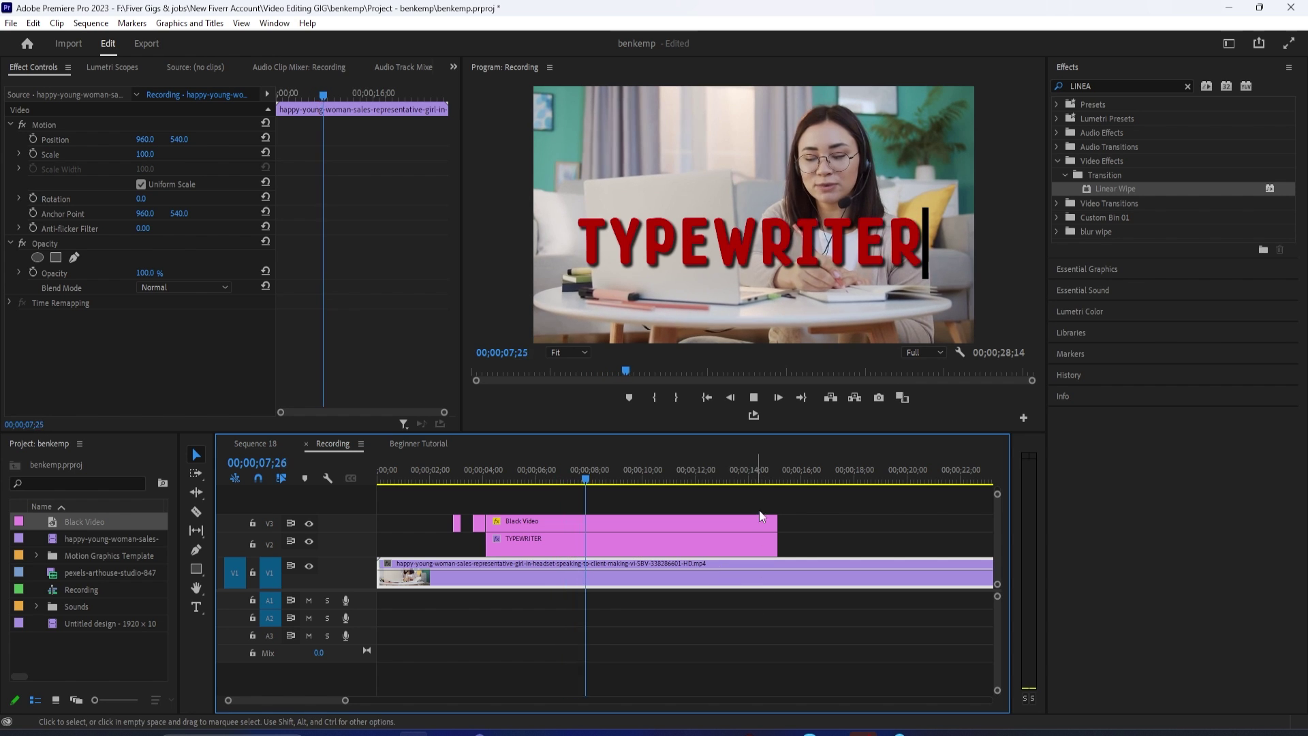
Razor-cut the cursor clip's end near 14 seconds and delete two small pieces to leave gaps.
left_click(701, 483)
left_click_drag(703, 484, 772, 491)
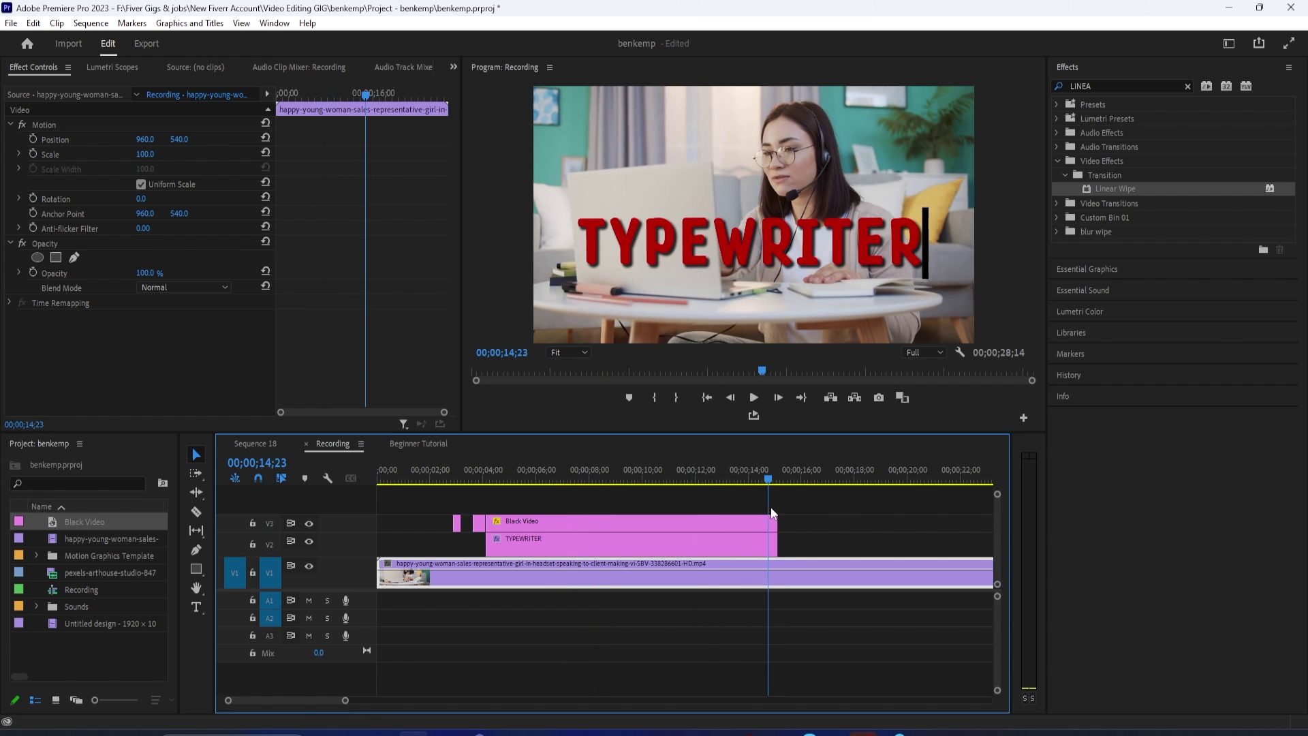
key("c")
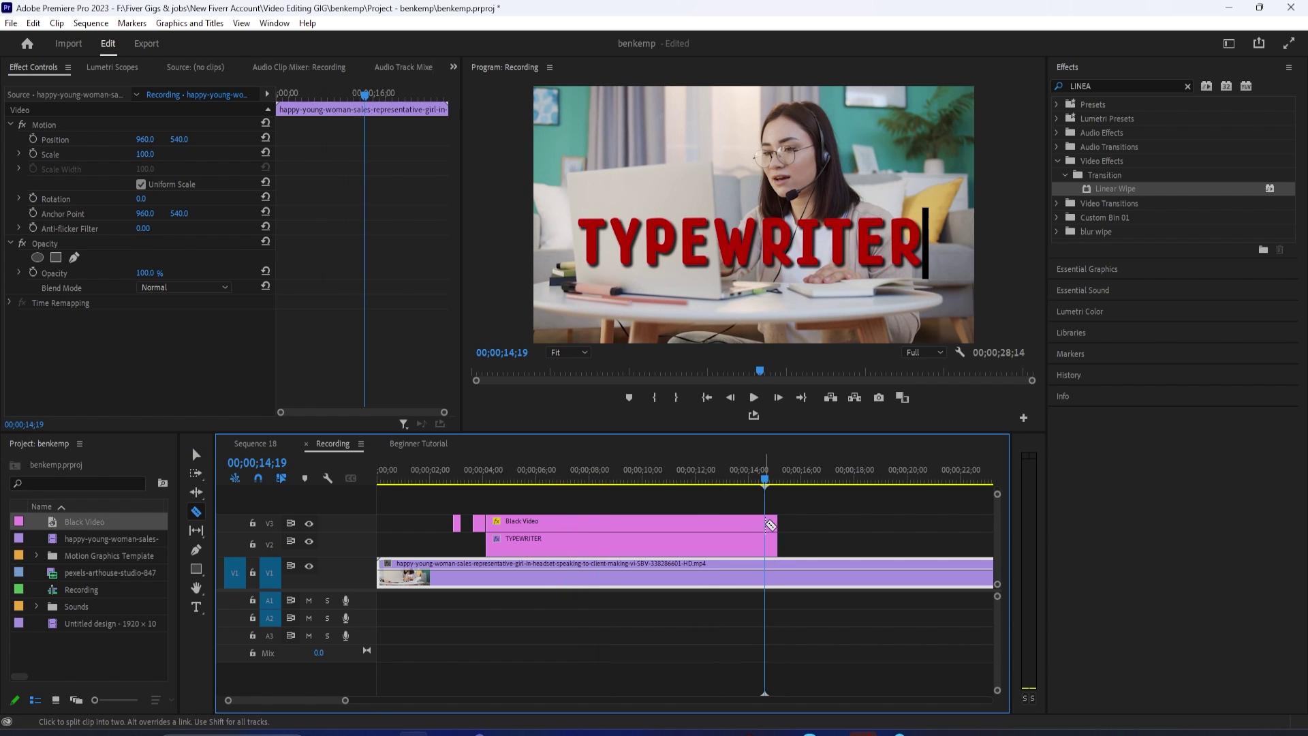
left_click_drag(771, 488, 774, 489)
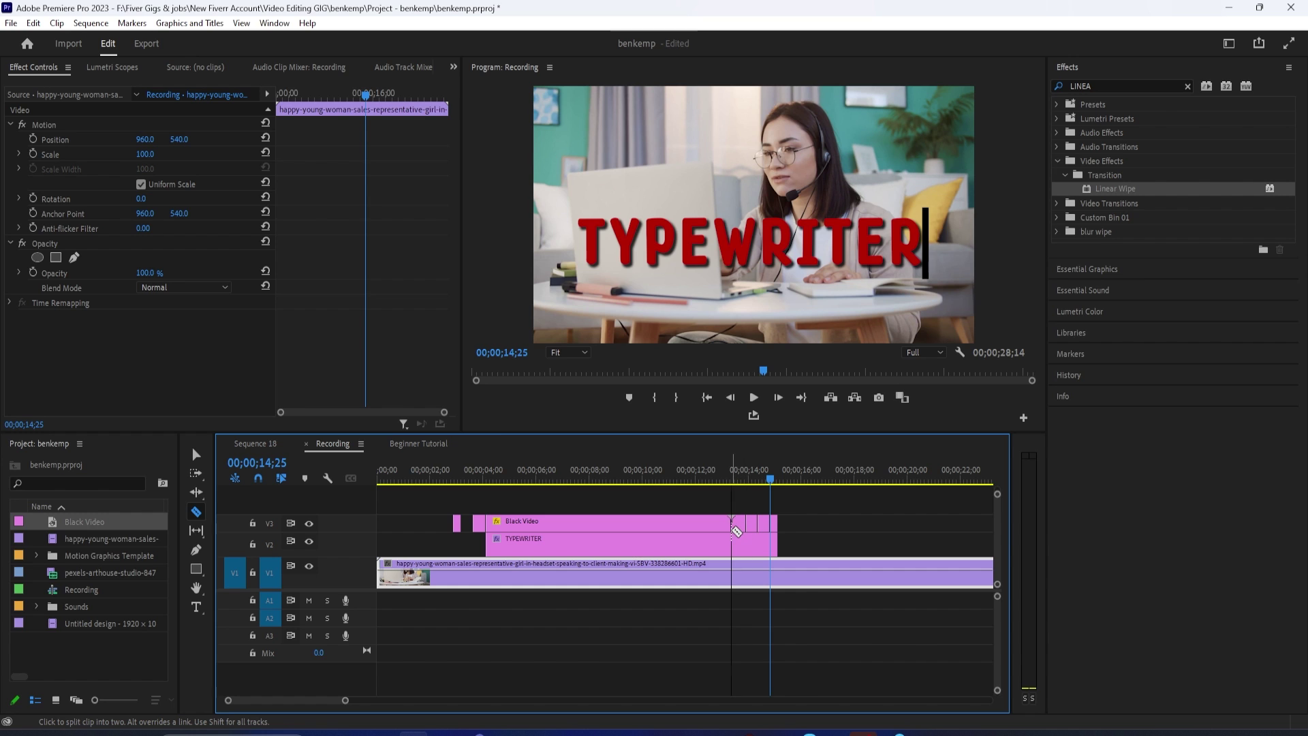
key("v")
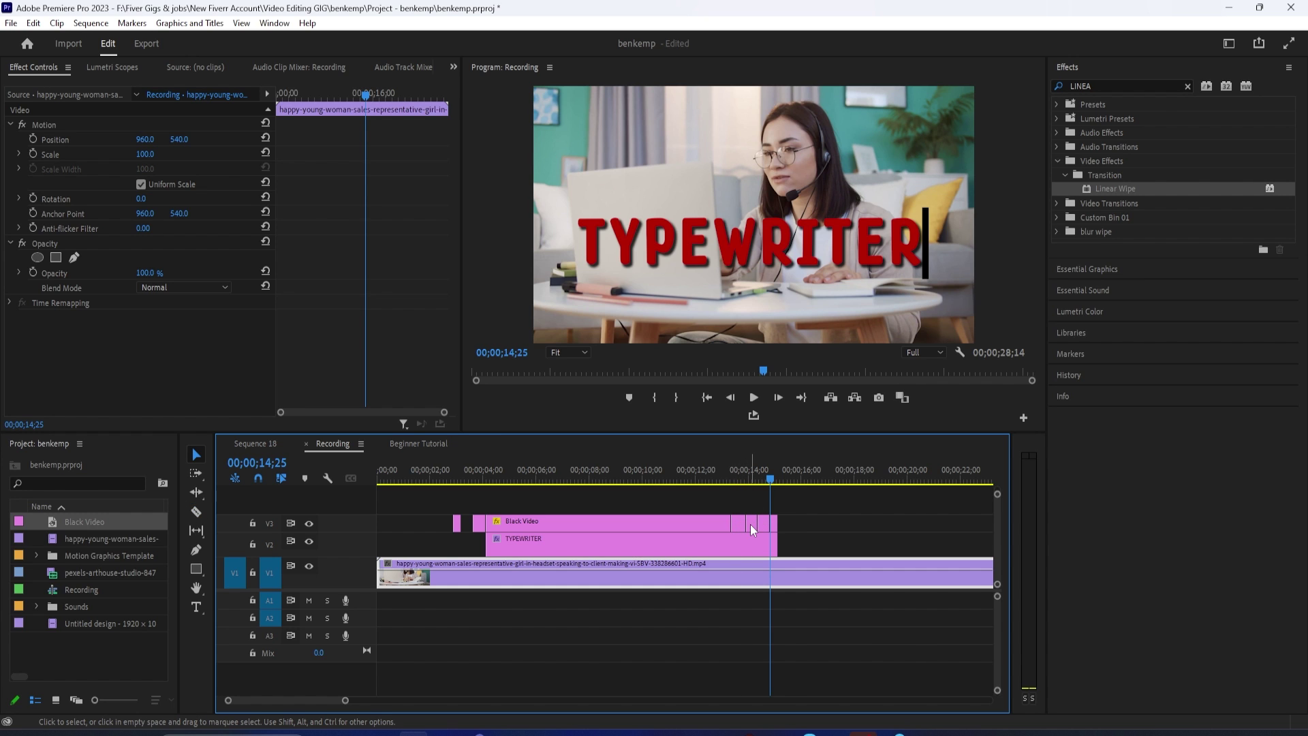
left_click(763, 524)
key("Delete")
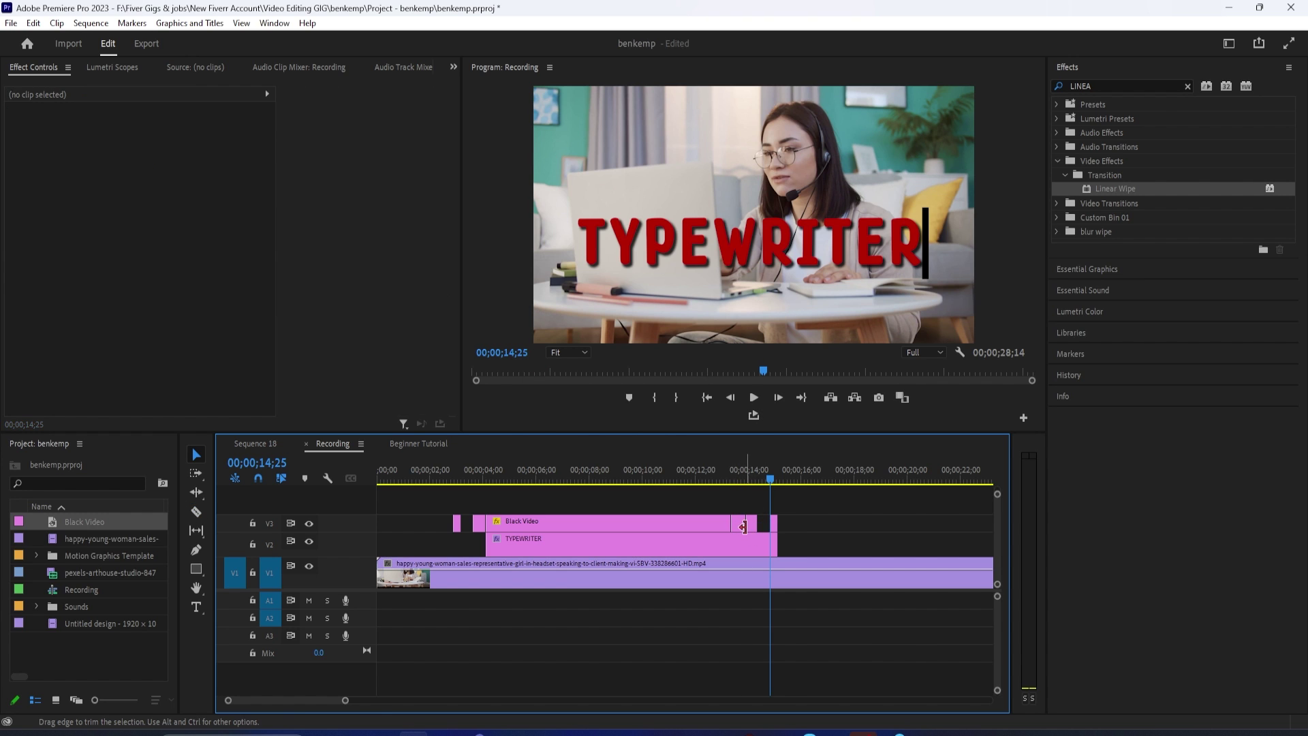
left_click(739, 524)
key("Delete")
Play the typing from about 6 seconds and trim the long cursor clip to where typing finishes.
left_click(605, 476)
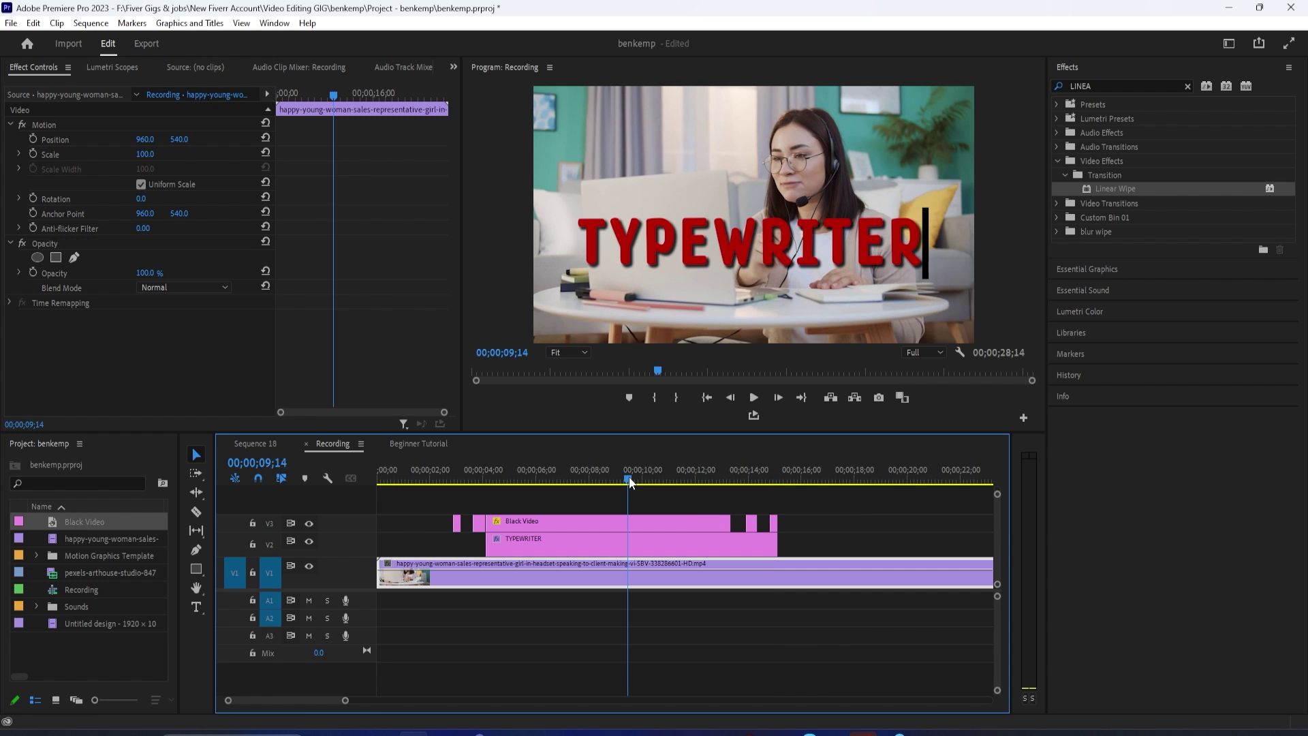
left_click_drag(605, 480, 549, 482)
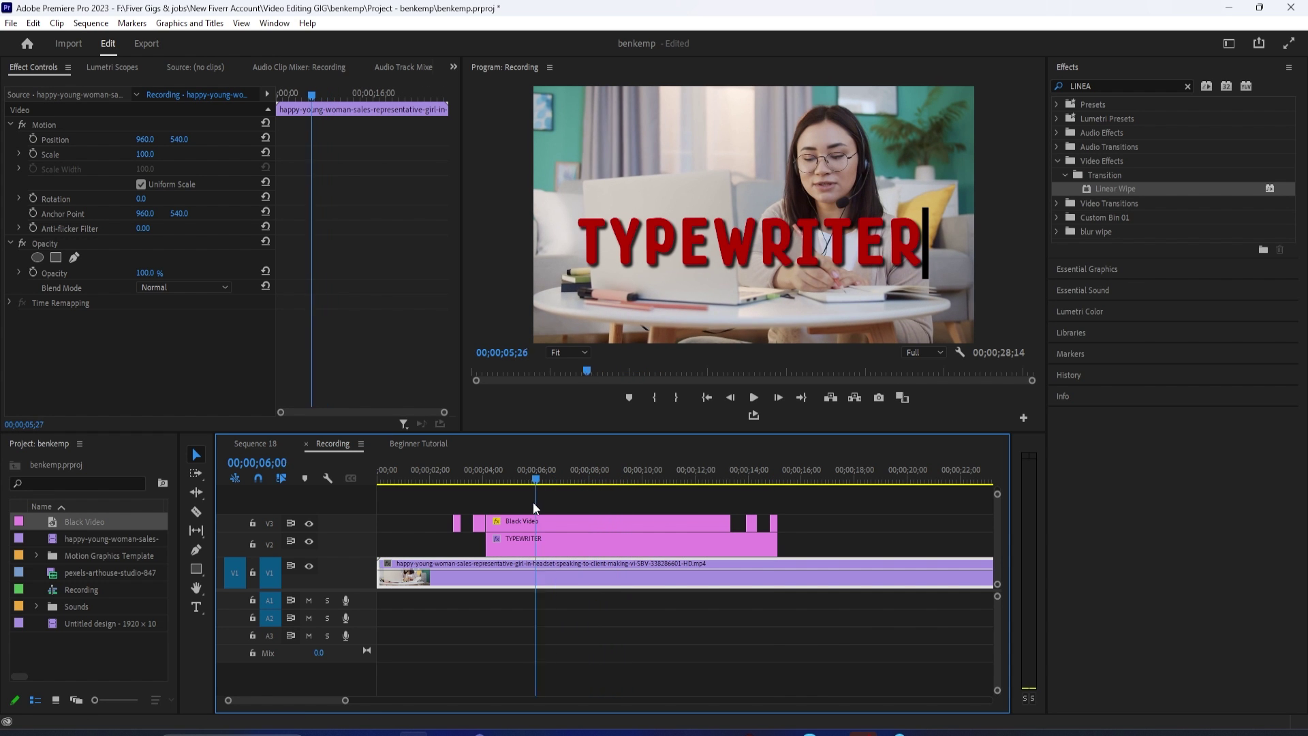
key("space")
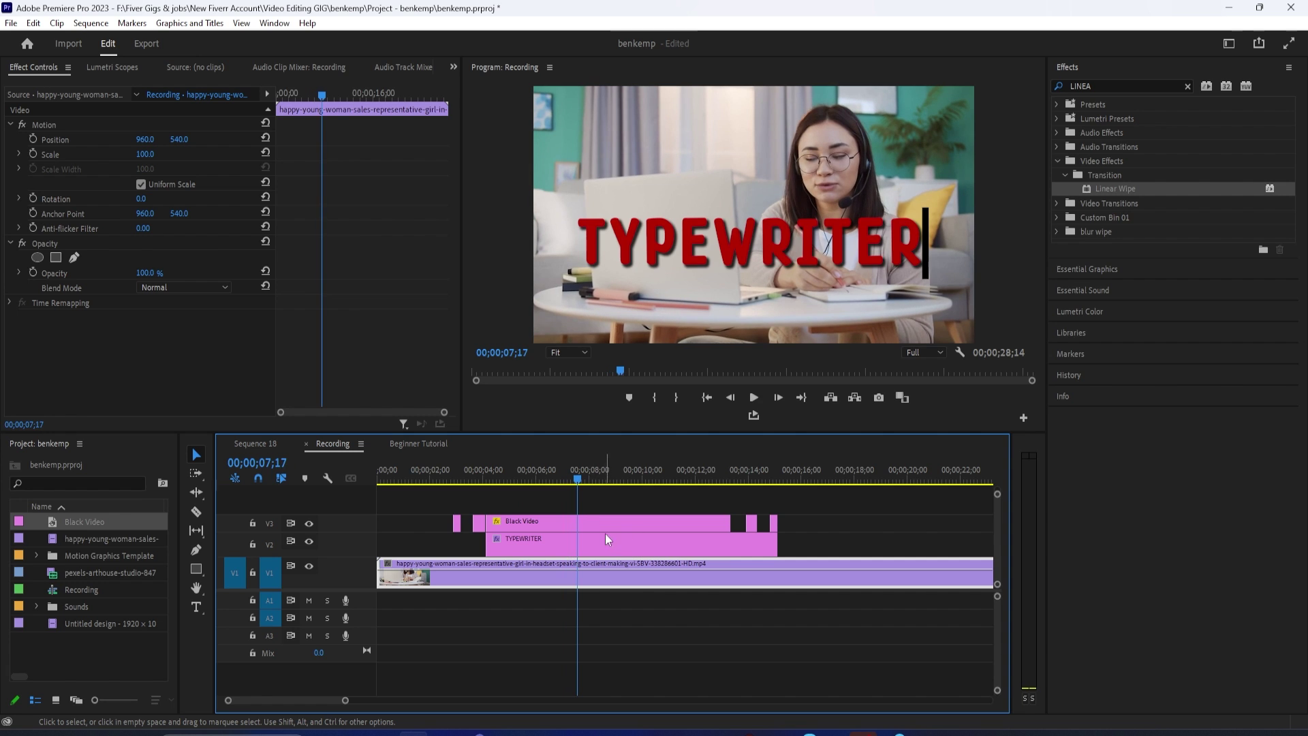
left_click(687, 527)
left_click_drag(736, 522, 578, 524)
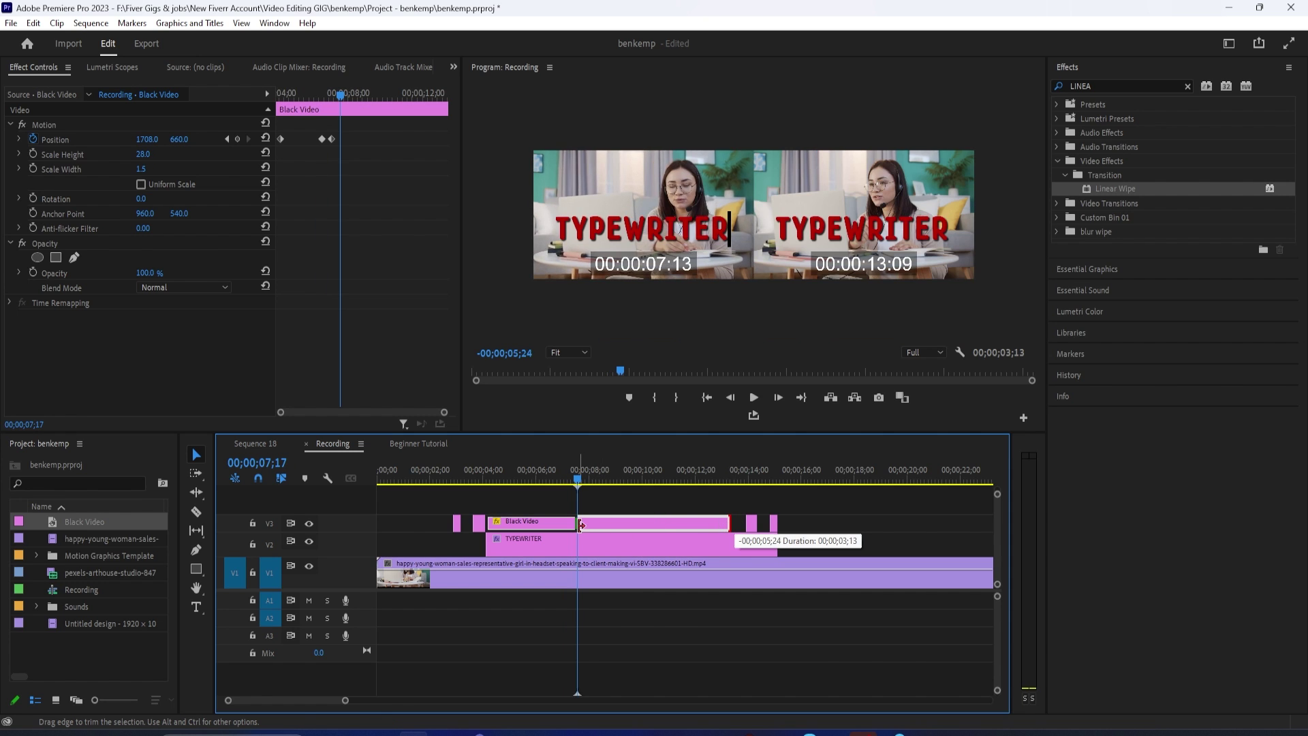
Move the small blinking cursor pieces up against the trimmed clip and preview the blinks.
left_click(752, 524, "shift")
left_click_drag(751, 527, 607, 525)
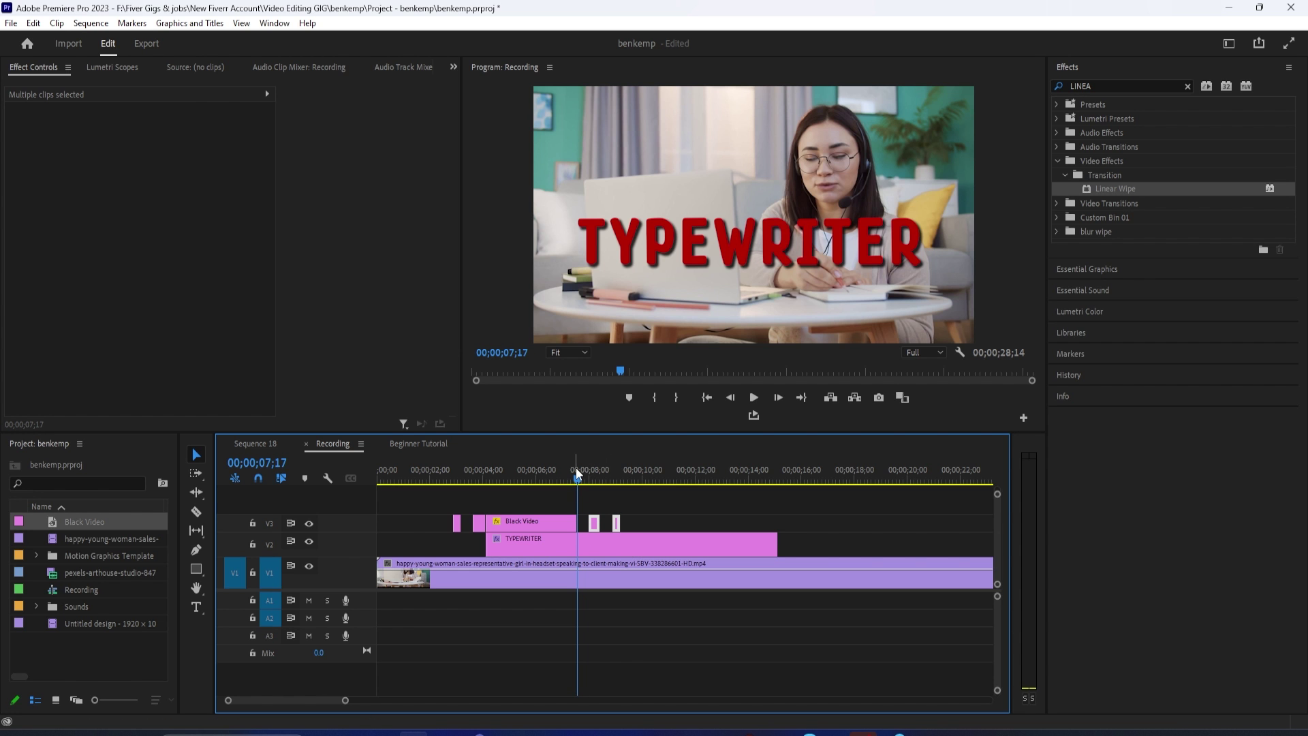
key("space")
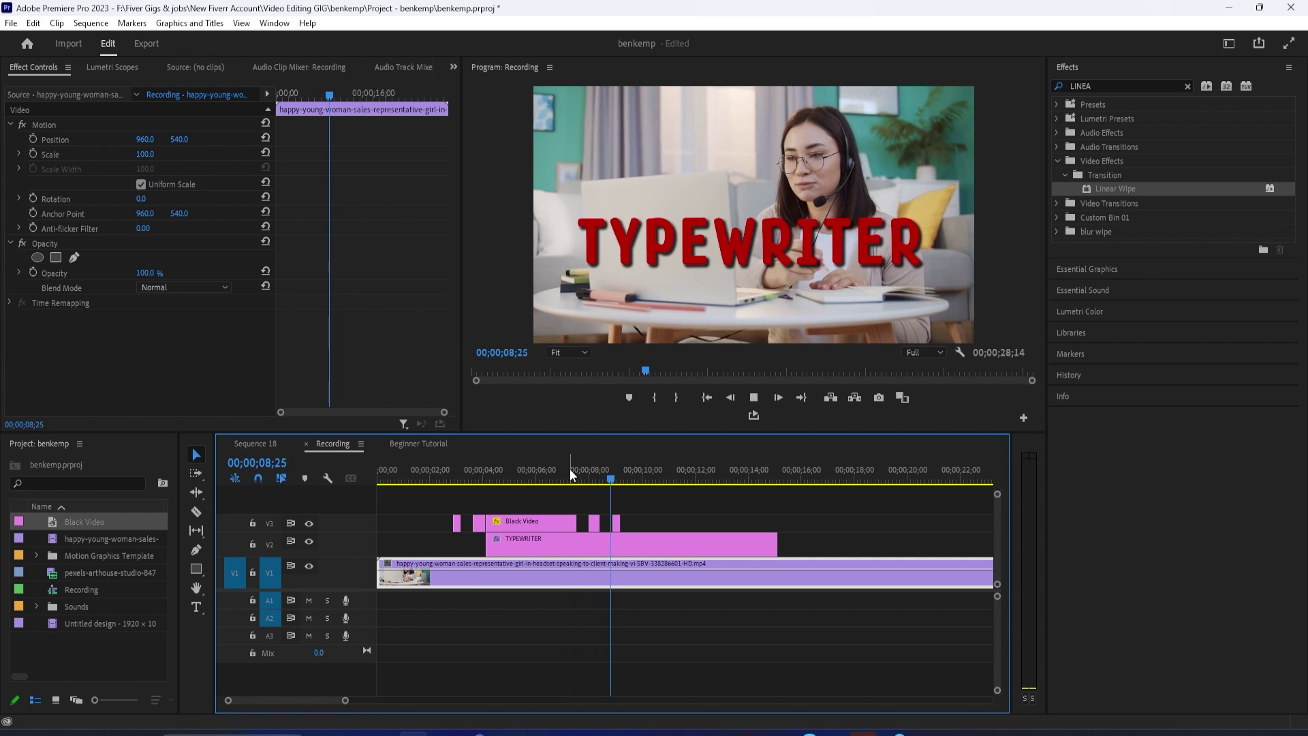
left_click(435, 475)
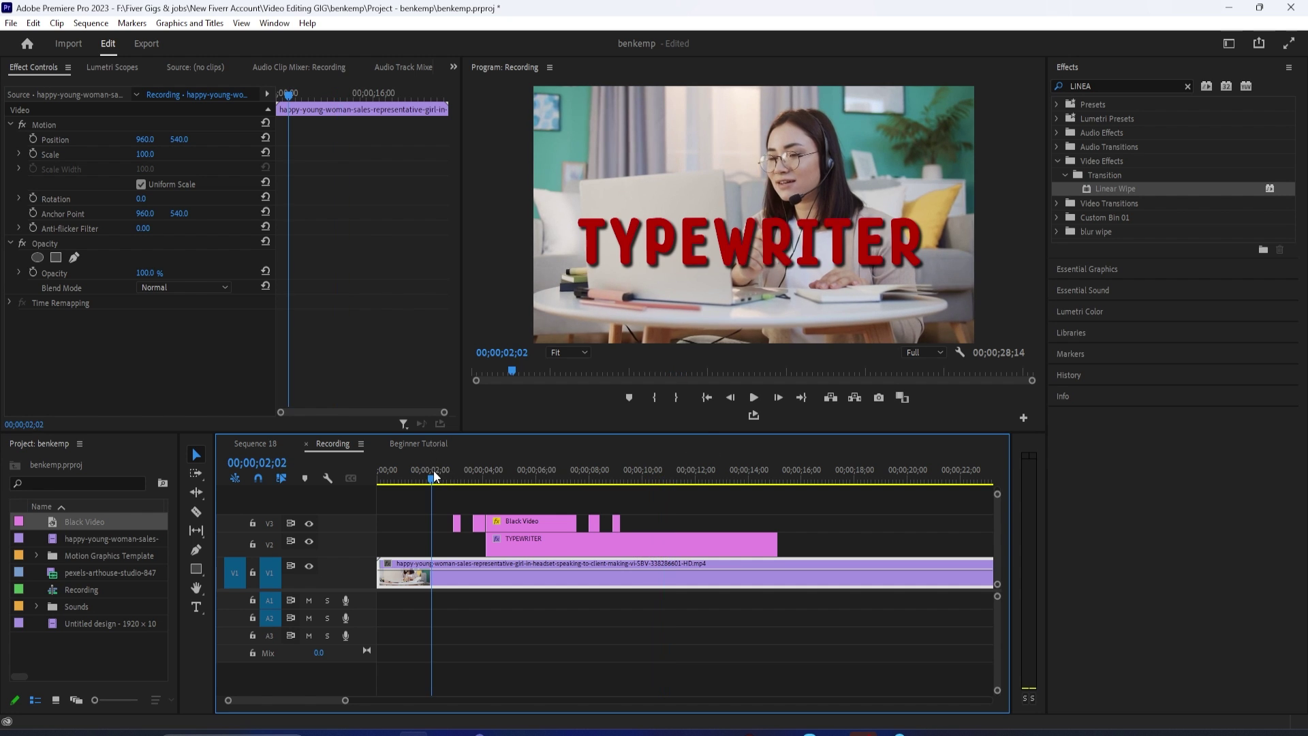